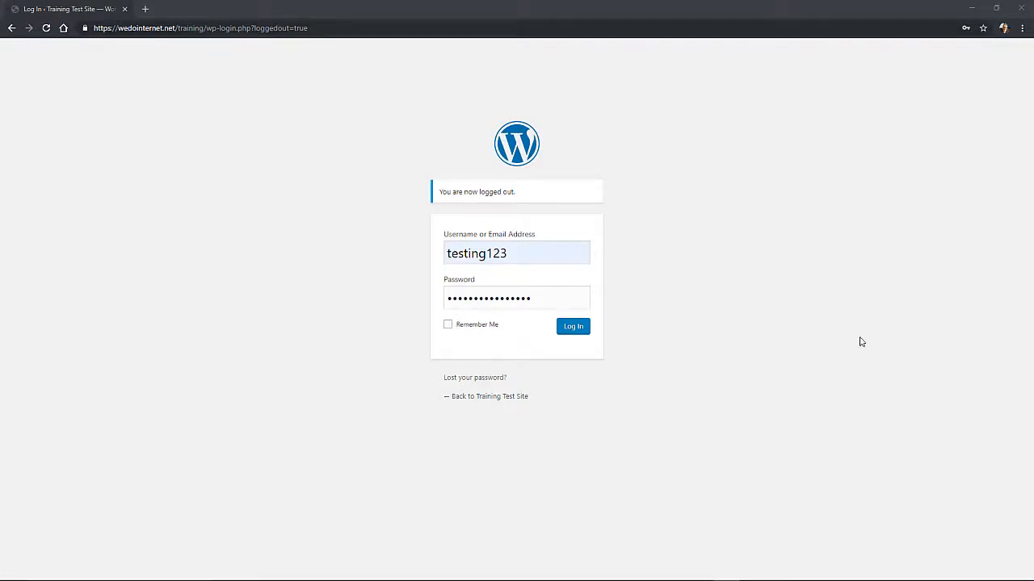
Step: Log in to the training site's WordPress dashboard and start a new page
click(580, 328)
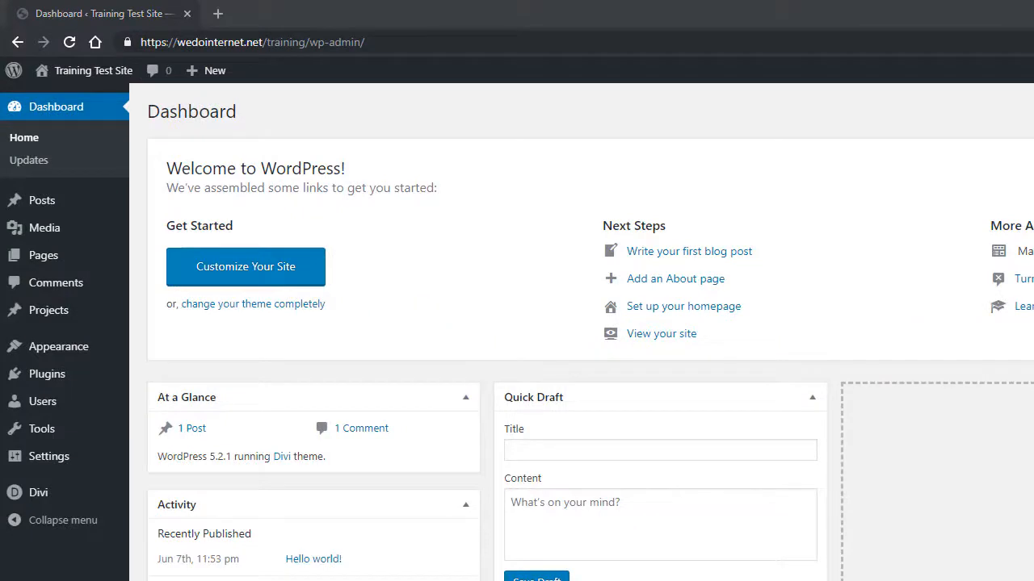
mouse_move(46, 267)
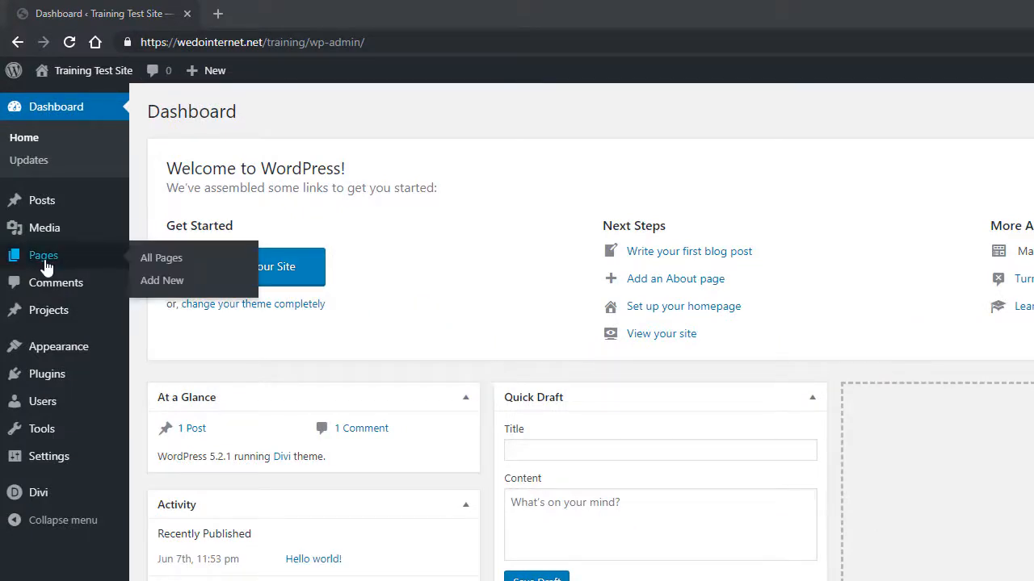
click(151, 285)
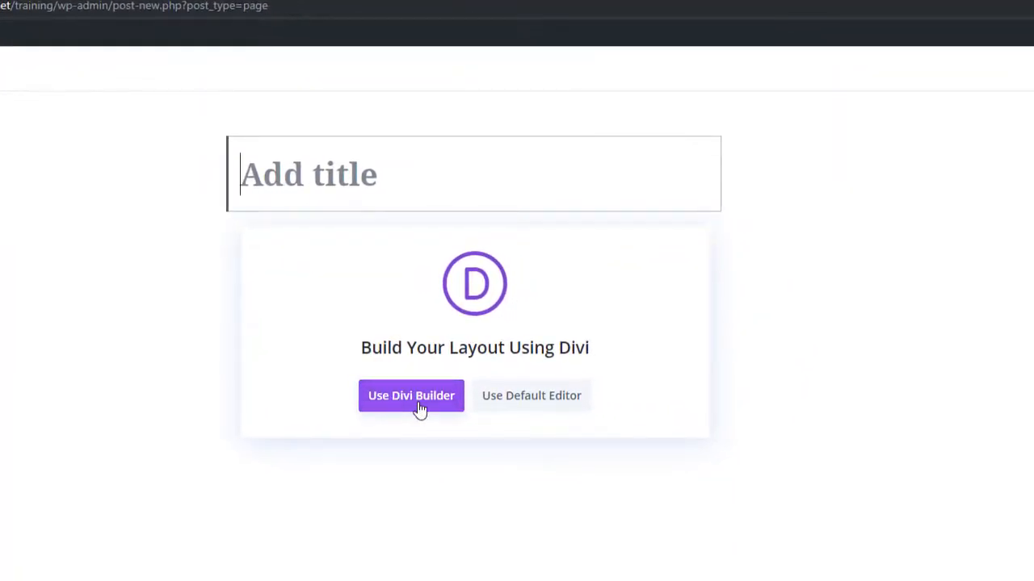
Step: Open the new page in the Divi Builder and choose to build it from scratch
click(411, 395)
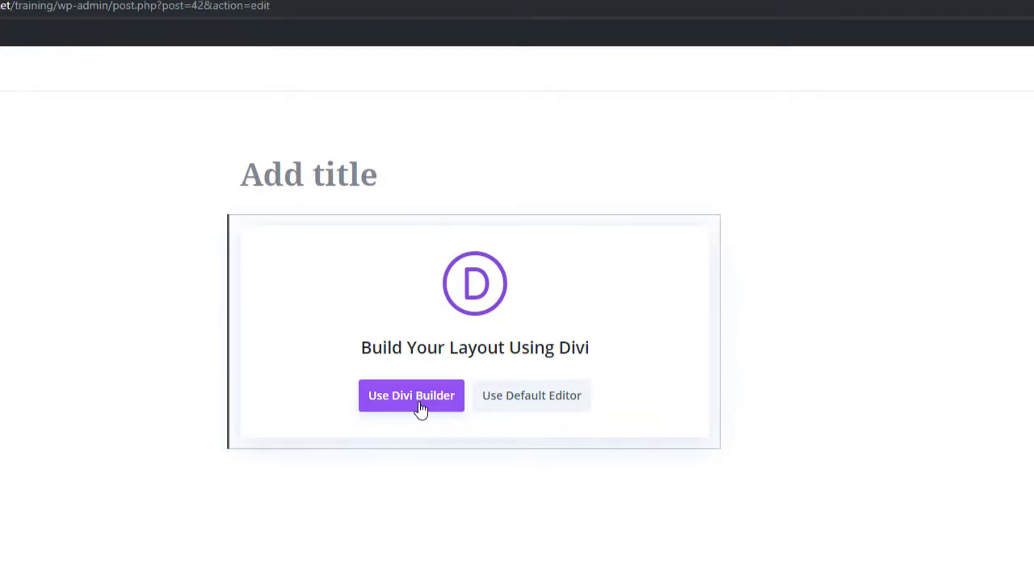
click(423, 401)
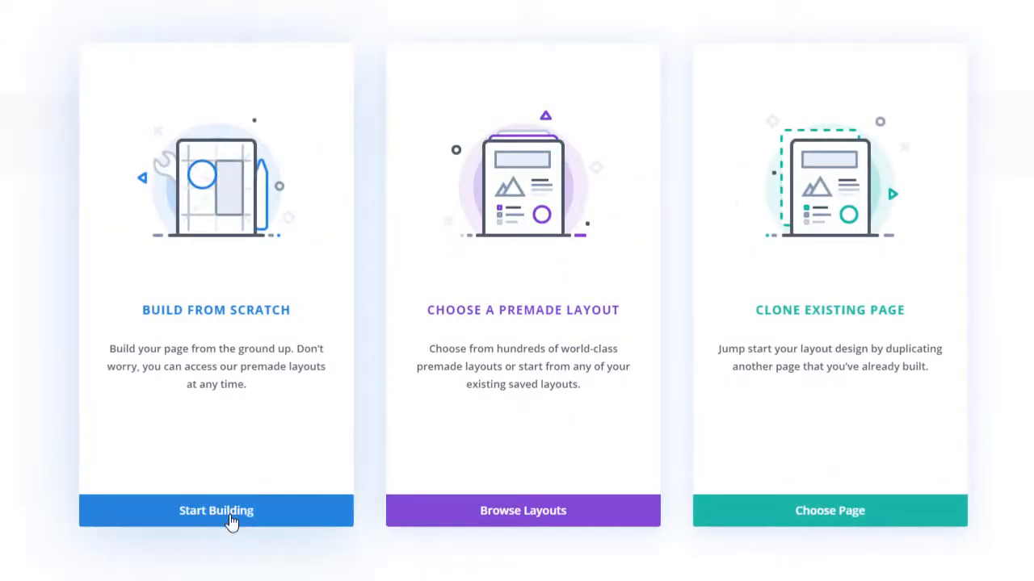
click(231, 520)
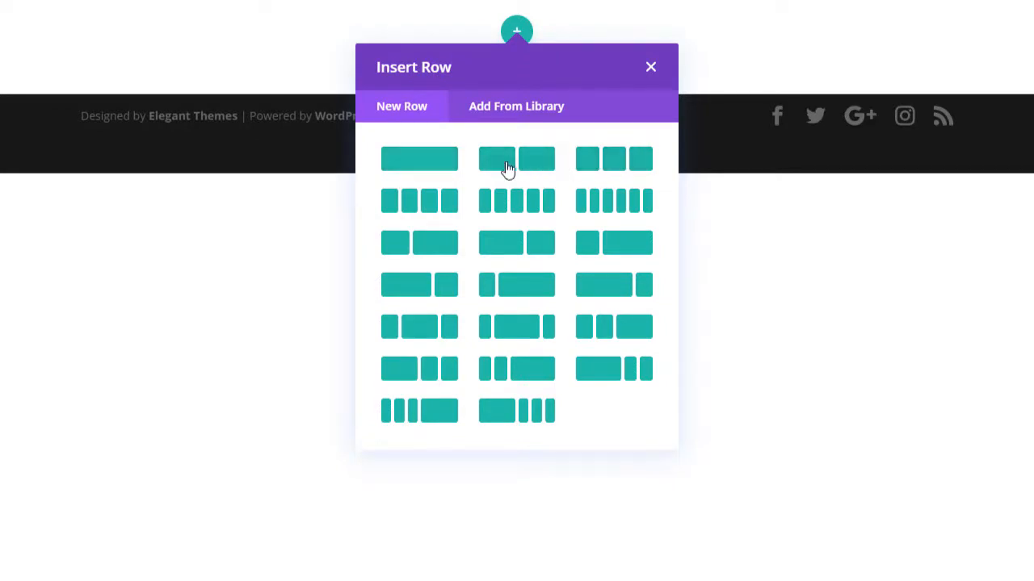
Step: Insert a single-column row in the empty section and add a Text module to it
click(426, 166)
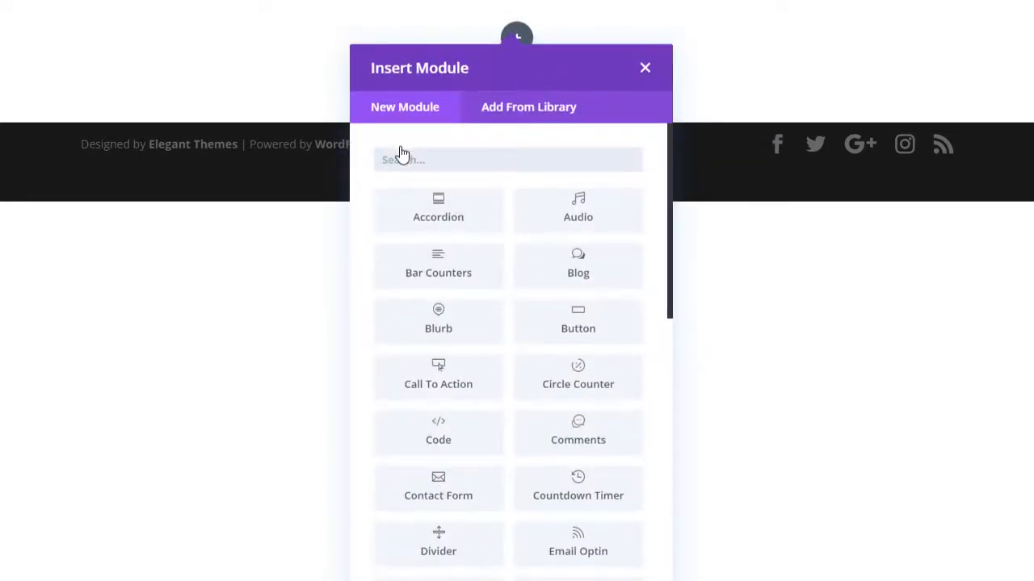
drag(672, 291, 701, 569)
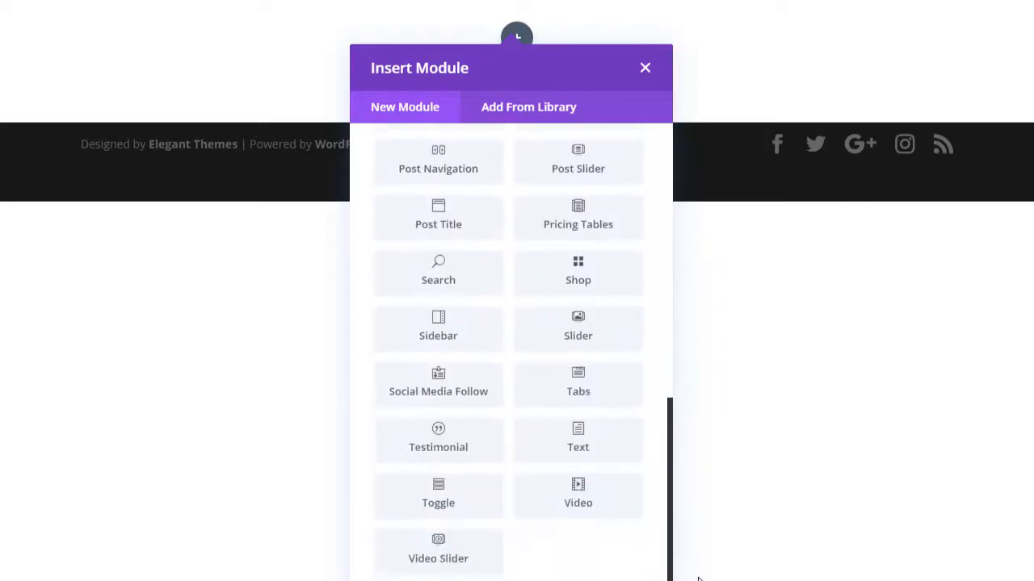
click(571, 454)
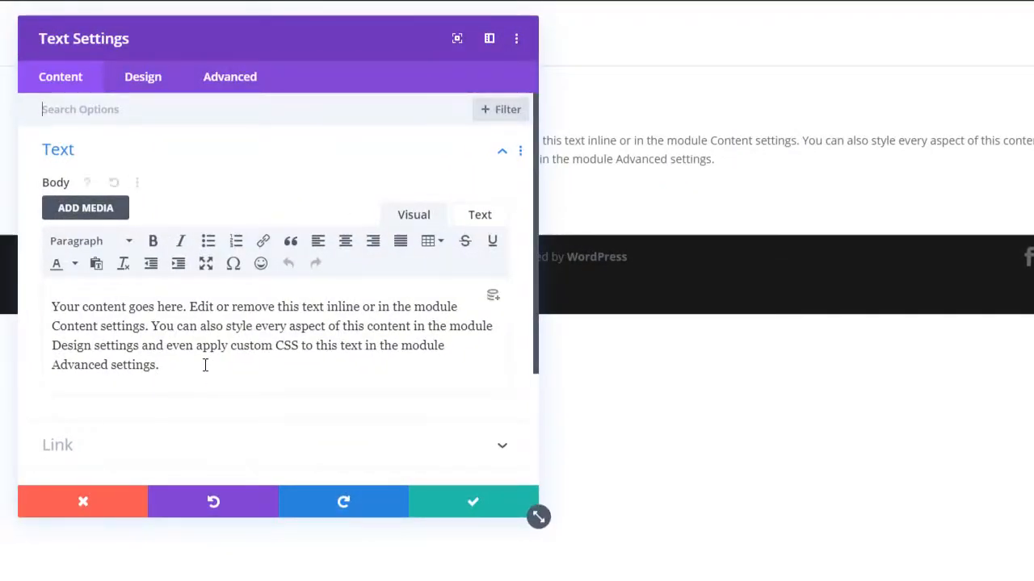
Step: Replace the placeholder text with the lines "My Very Big Interesting Title" and "With Smaller Less Interesting Title", and centre both
drag(205, 363, 42, 308)
text(My Very Big Interesting Title With Smaller Less Interesting Title)
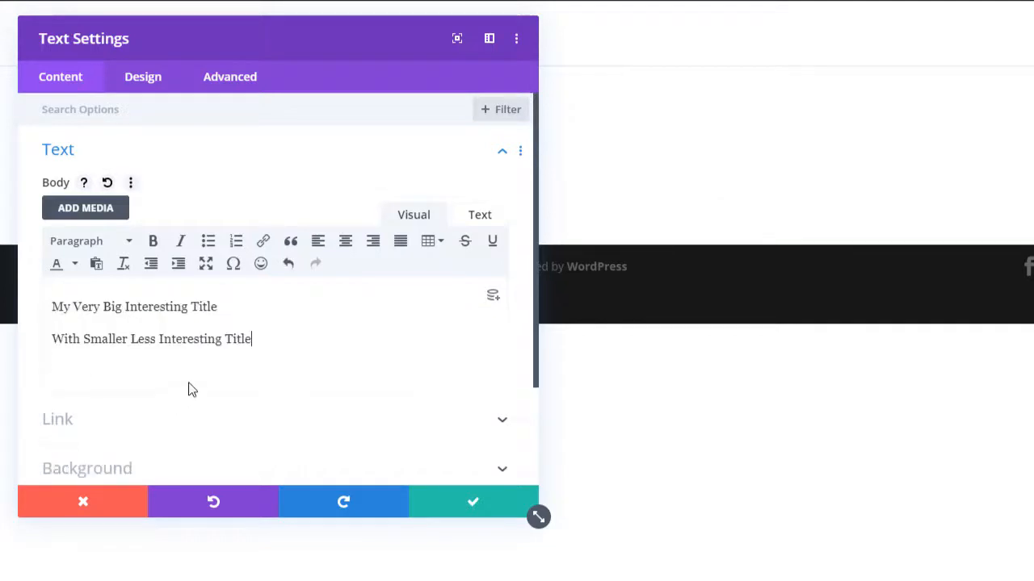
drag(277, 339, 49, 305)
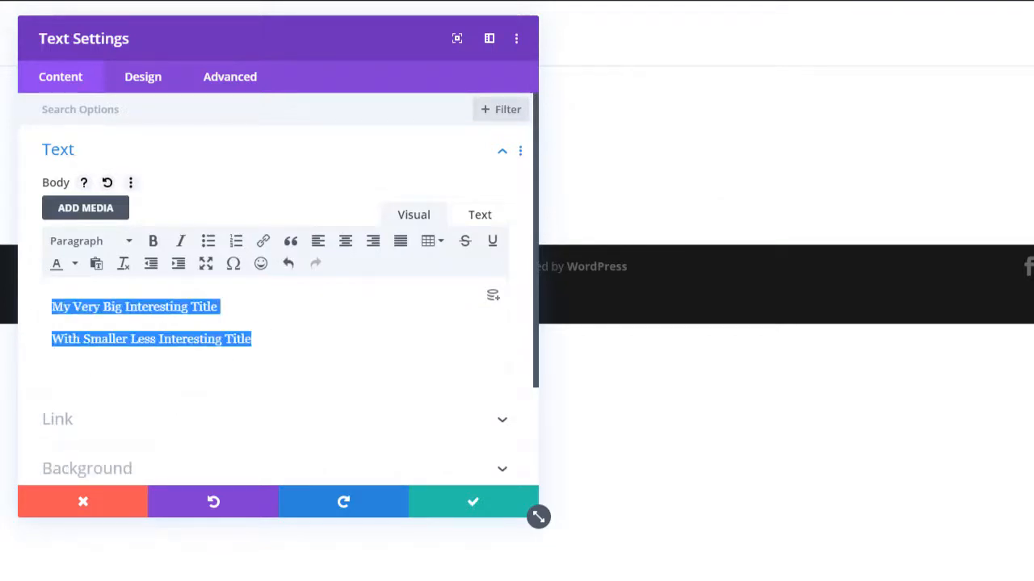
click(345, 241)
click(324, 323)
Step: Format the first line as Heading 1 and the second as Heading 3, and save the text module
click(271, 308)
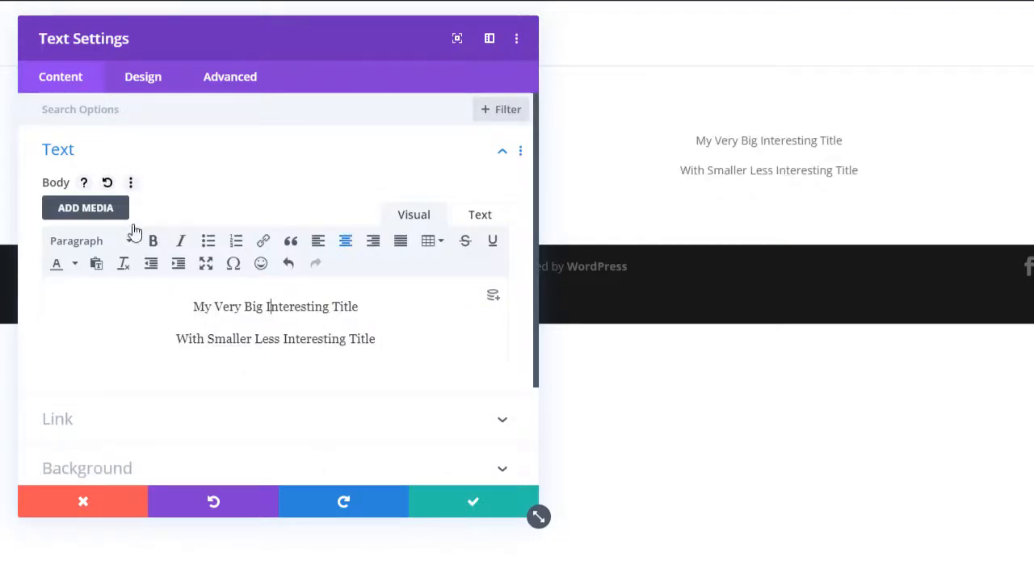
click(105, 242)
click(115, 314)
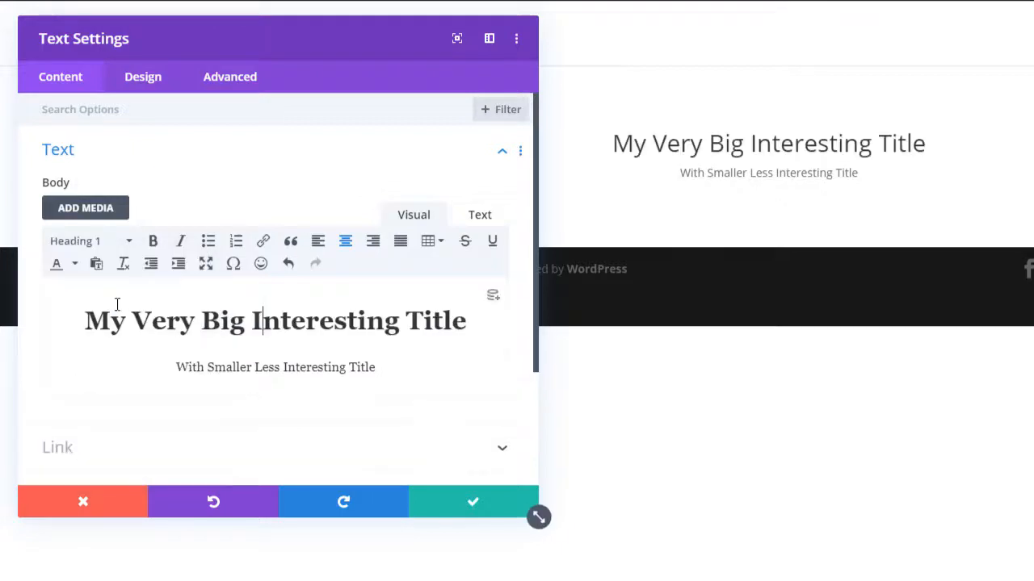
click(227, 367)
click(126, 244)
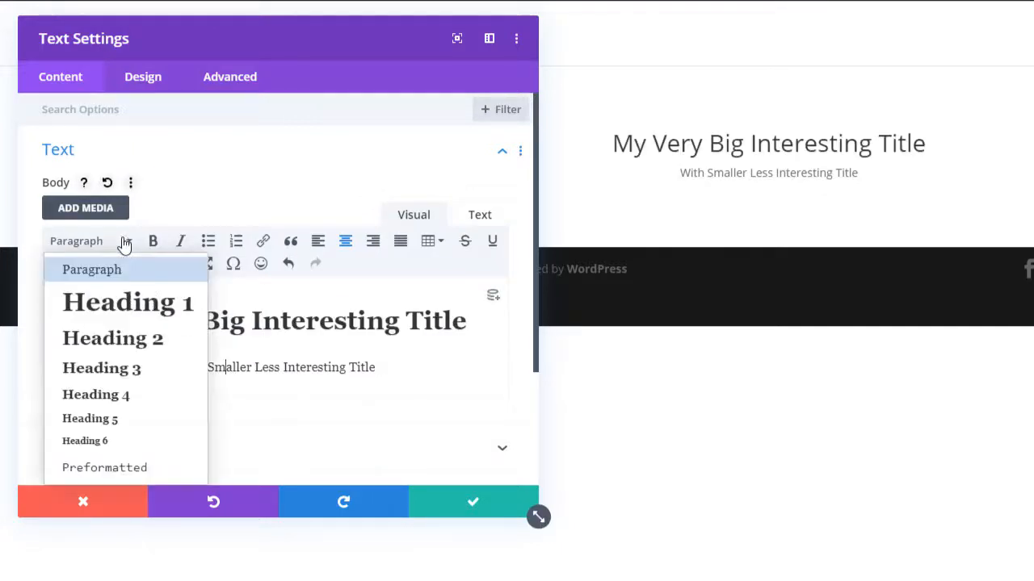
click(129, 370)
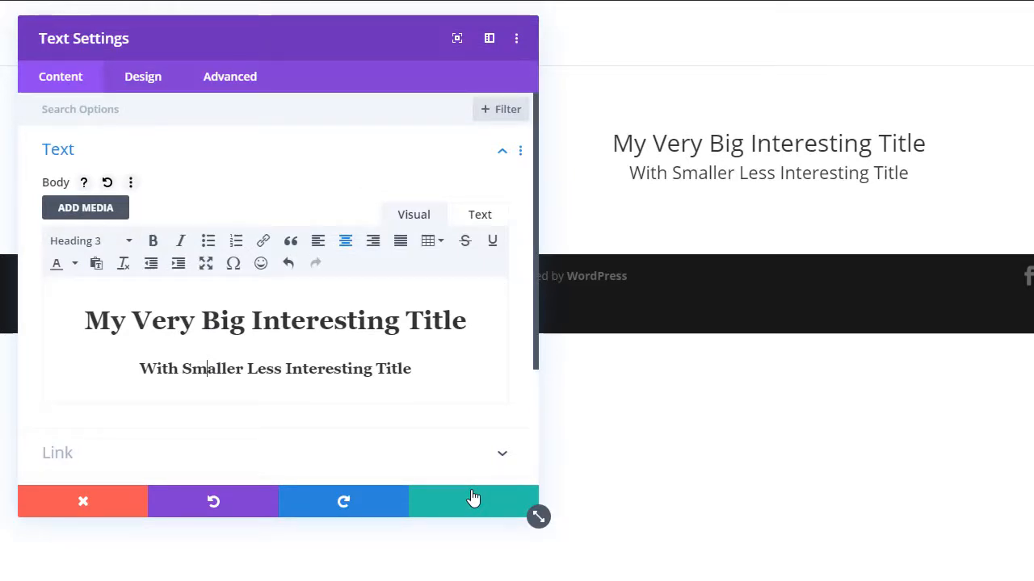
click(474, 501)
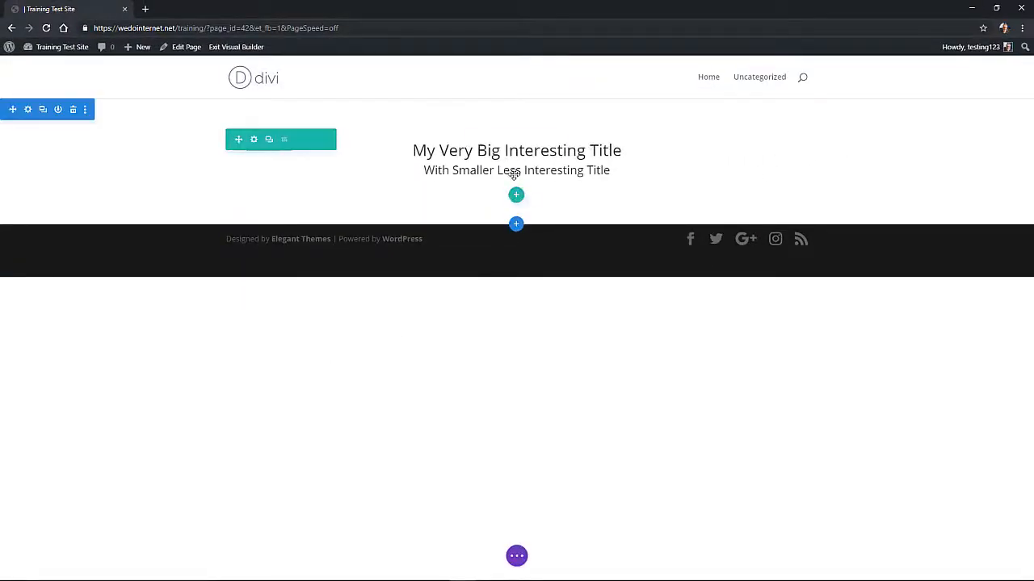
Step: Set the builder's default interaction mode to Grid Mode
mouse_move(517, 173)
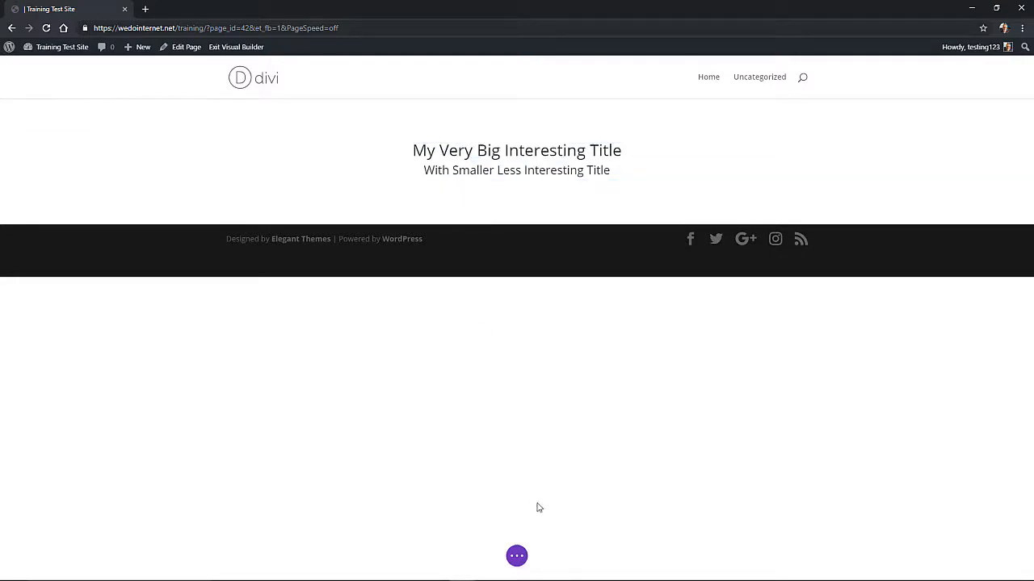
click(517, 557)
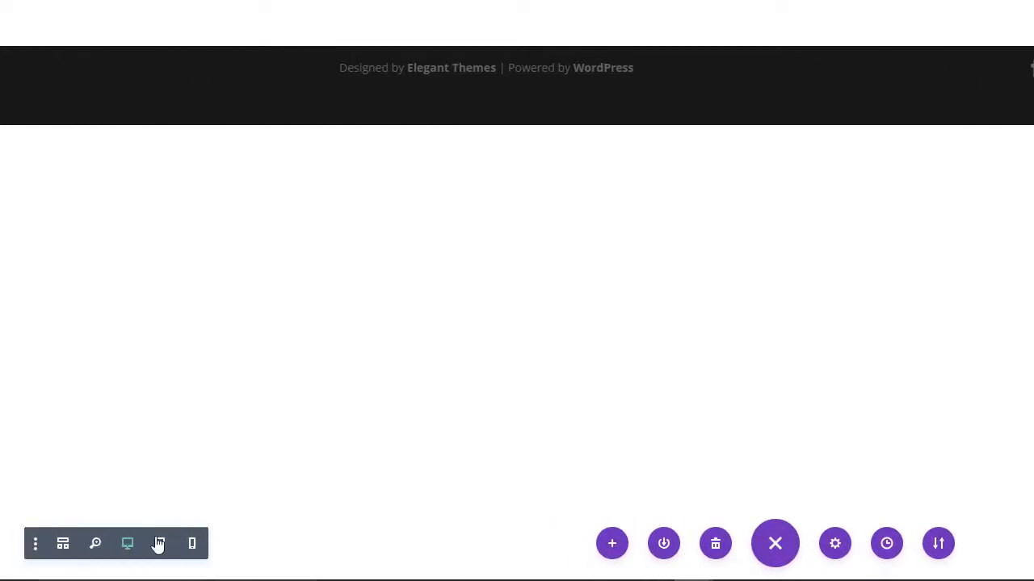
click(35, 544)
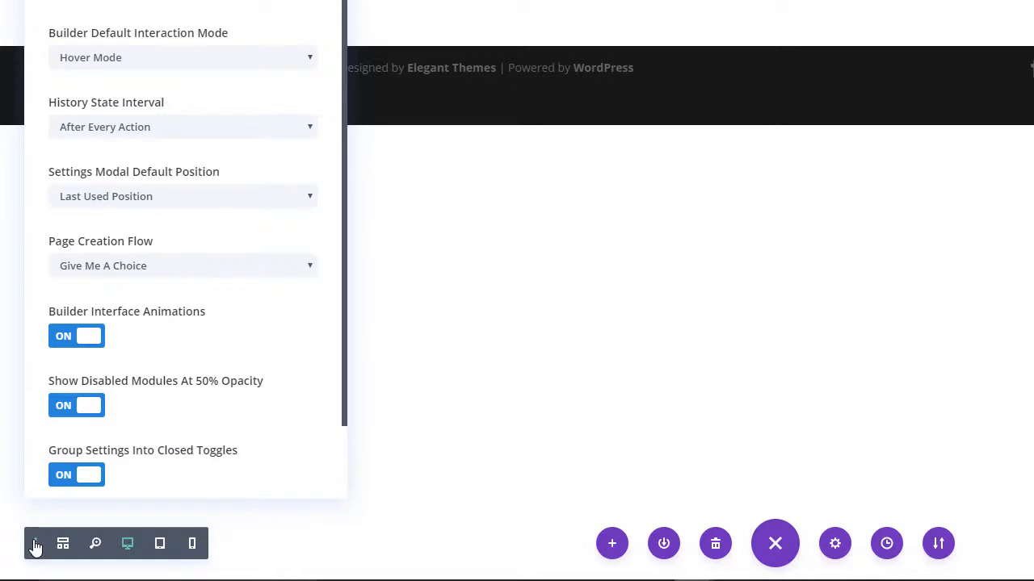
click(305, 56)
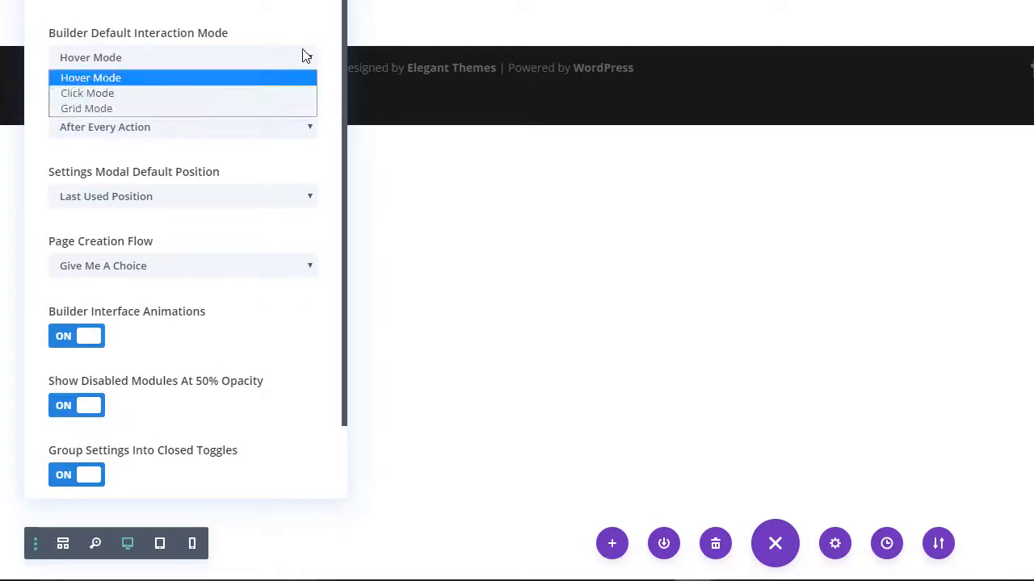
click(156, 109)
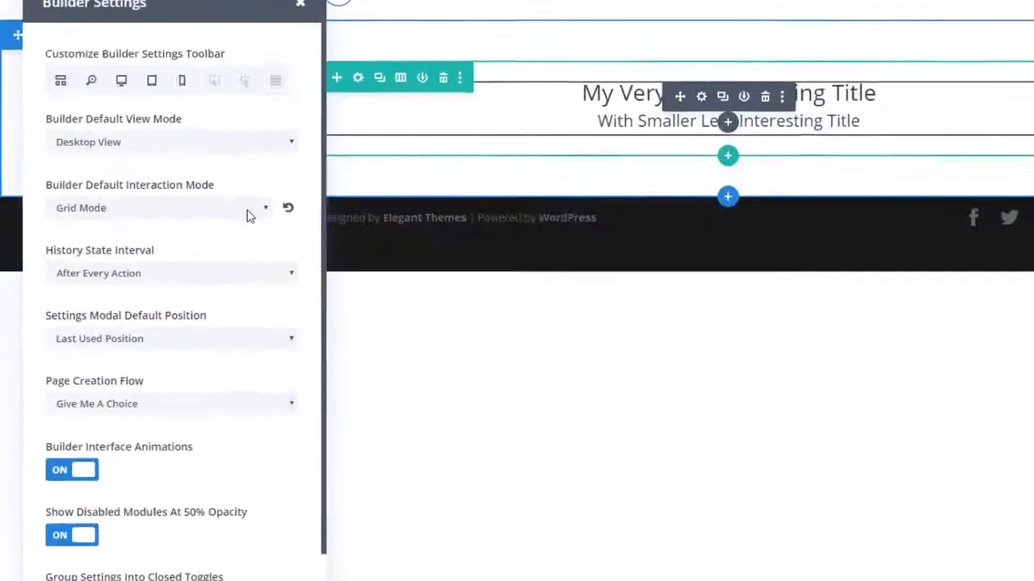
Step: Return the builder's default interaction mode to Hover Mode and close the builder settings
click(249, 213)
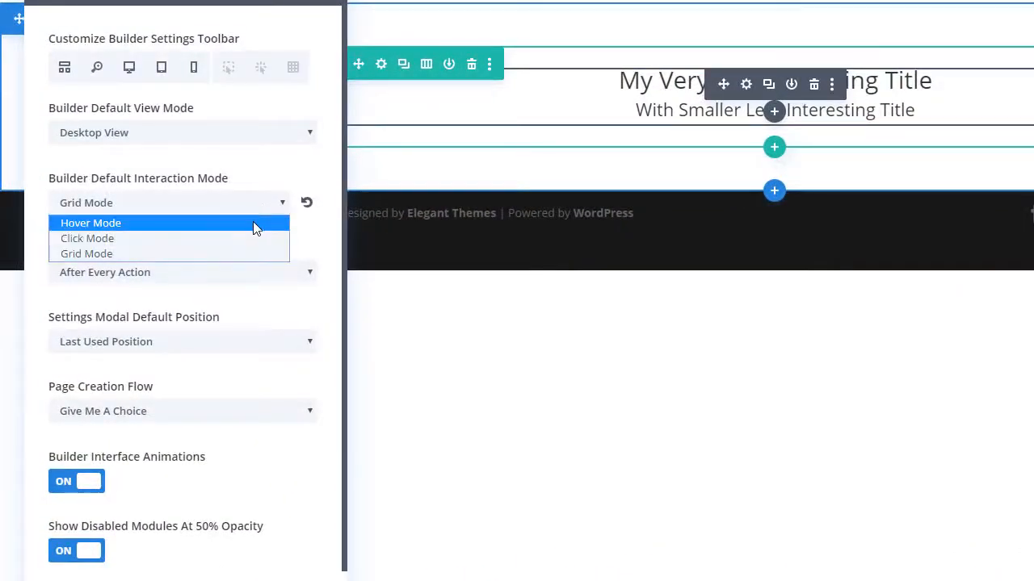
click(253, 223)
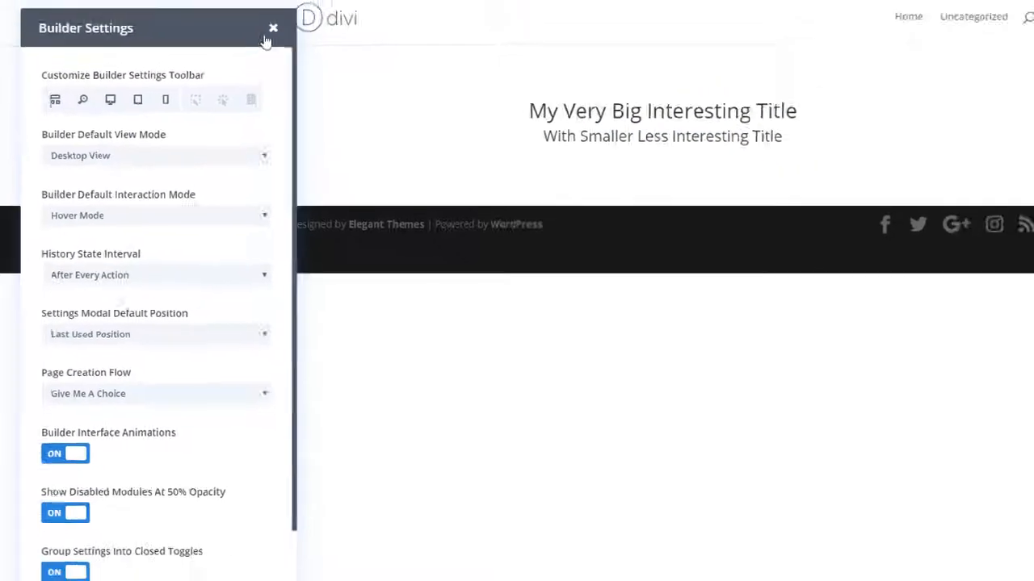
click(273, 28)
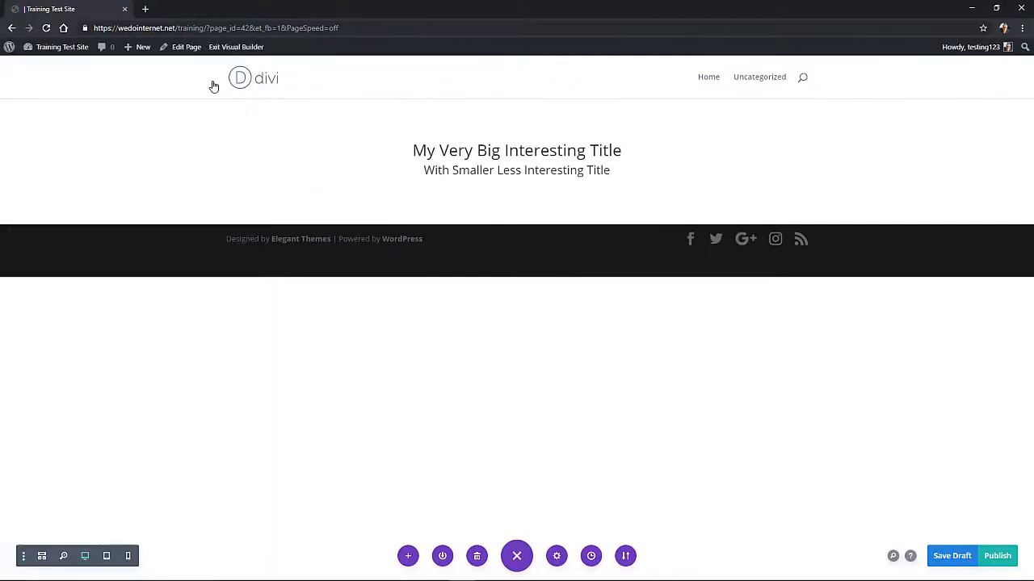
click(517, 556)
Step: Add a Button module below the title text with the label "Click Here" and the link URL link.com
mouse_move(439, 154)
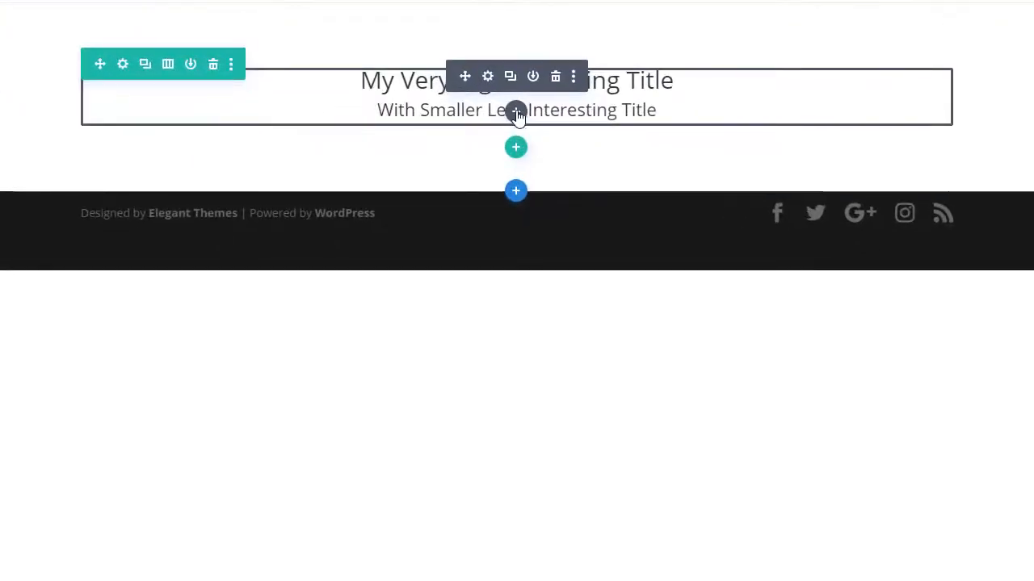
click(516, 112)
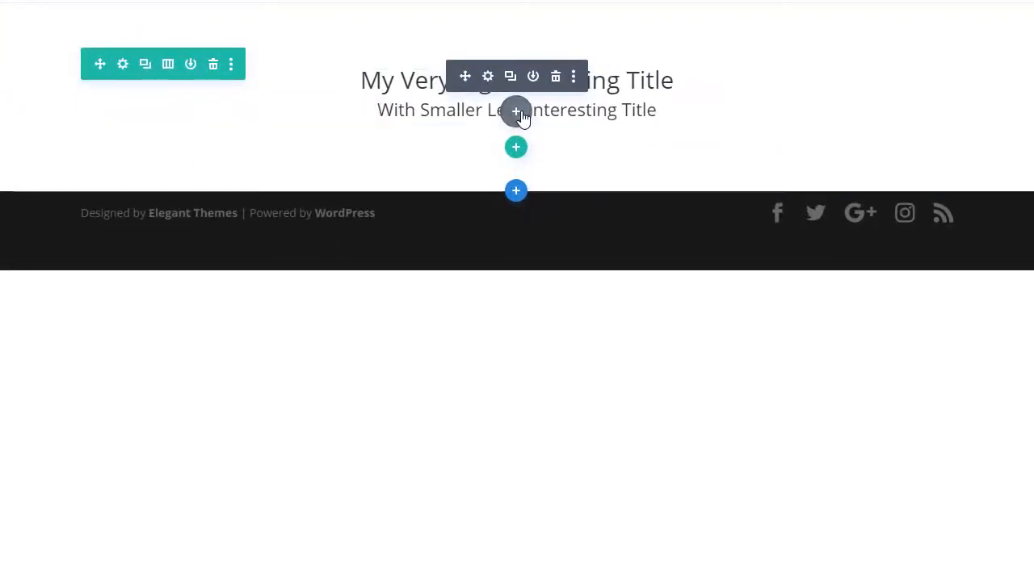
click(589, 404)
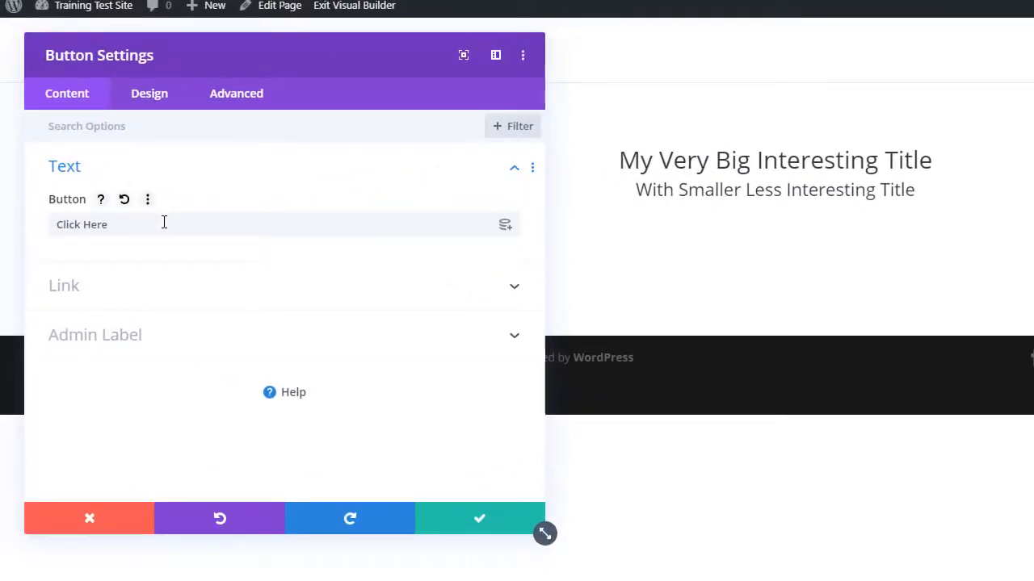
click(164, 223)
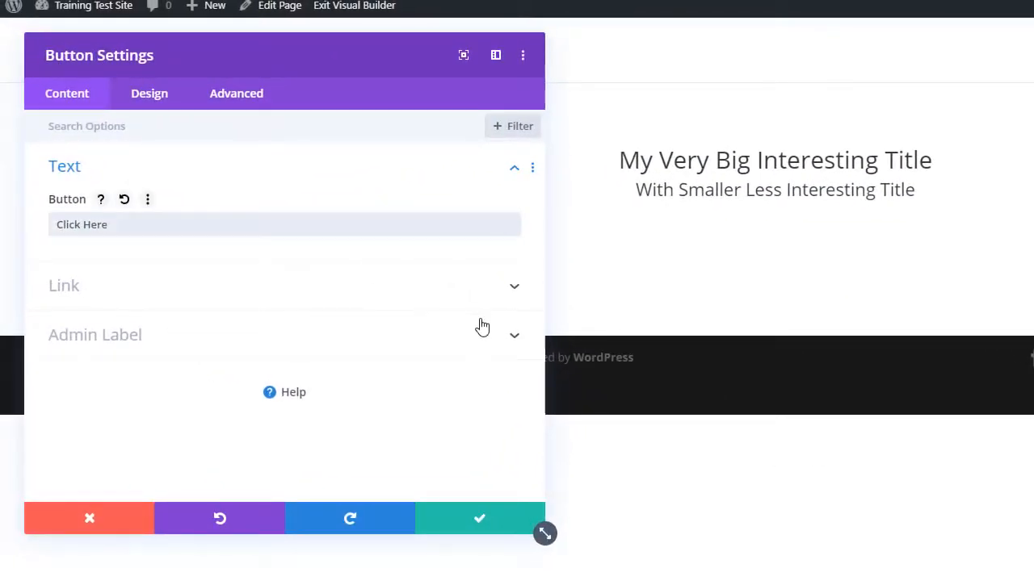
click(515, 288)
click(418, 272)
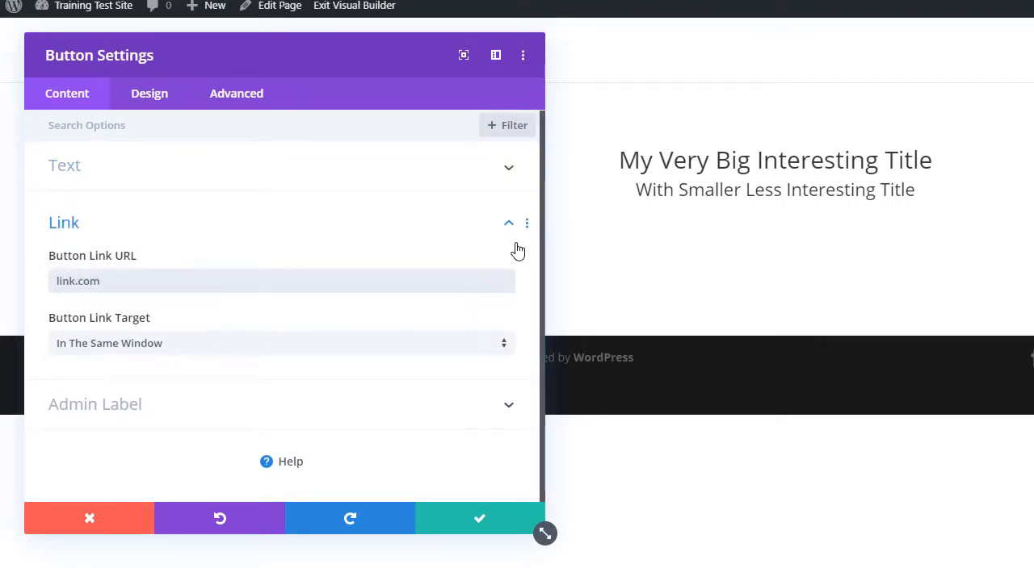
Step: Set the button's alignment to centre and save the module
click(169, 97)
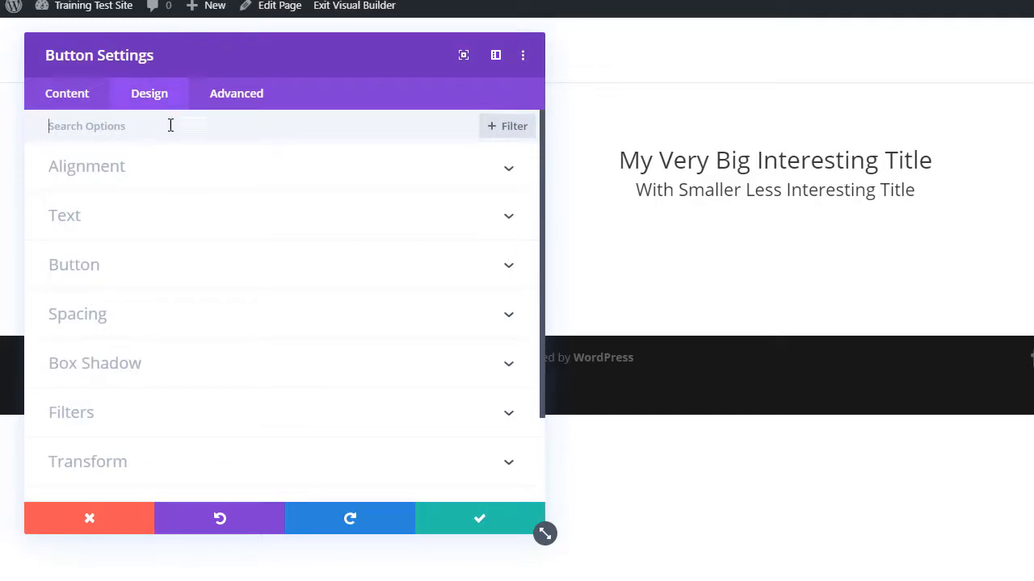
click(123, 171)
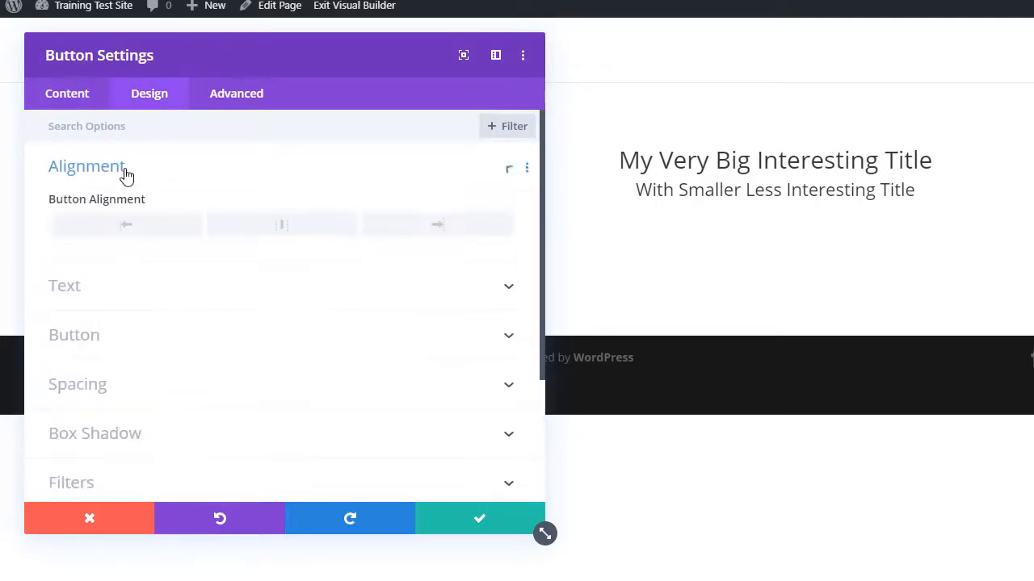
click(295, 228)
click(468, 523)
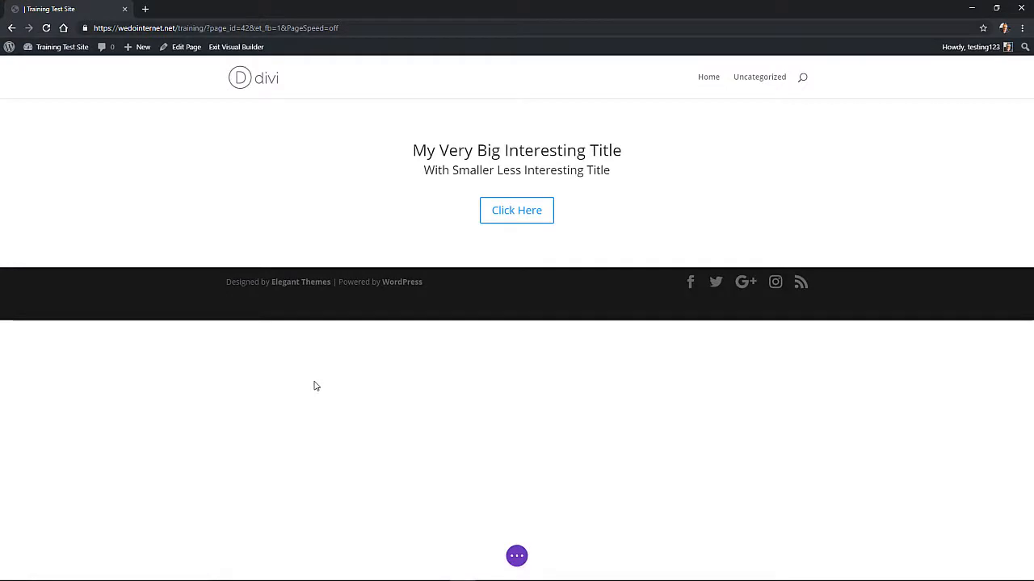
Step: Set the section's background image to wdi-divi-slide-sample-01.jpg from the media library
mouse_move(100, 147)
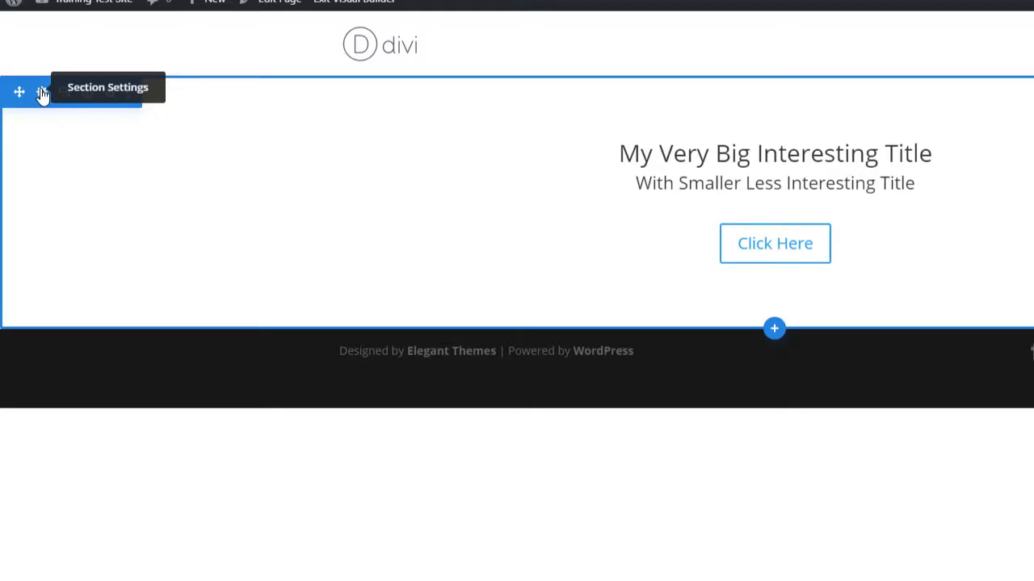
click(42, 94)
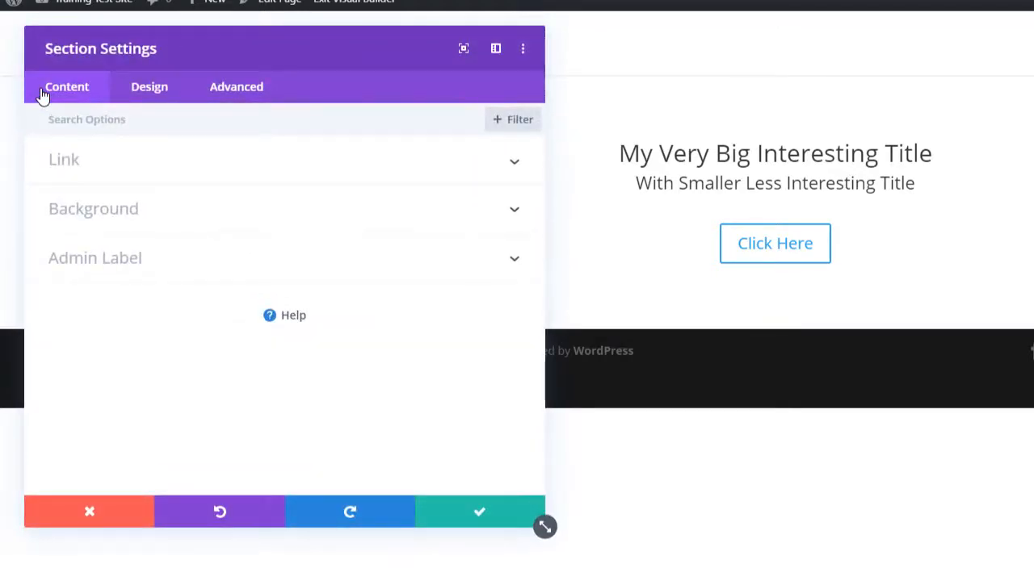
click(148, 216)
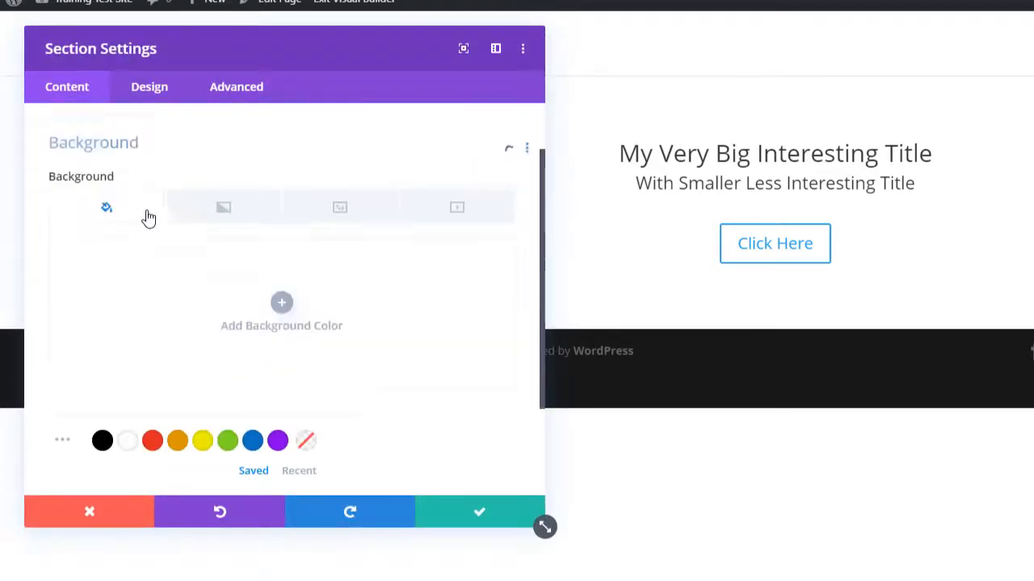
click(350, 196)
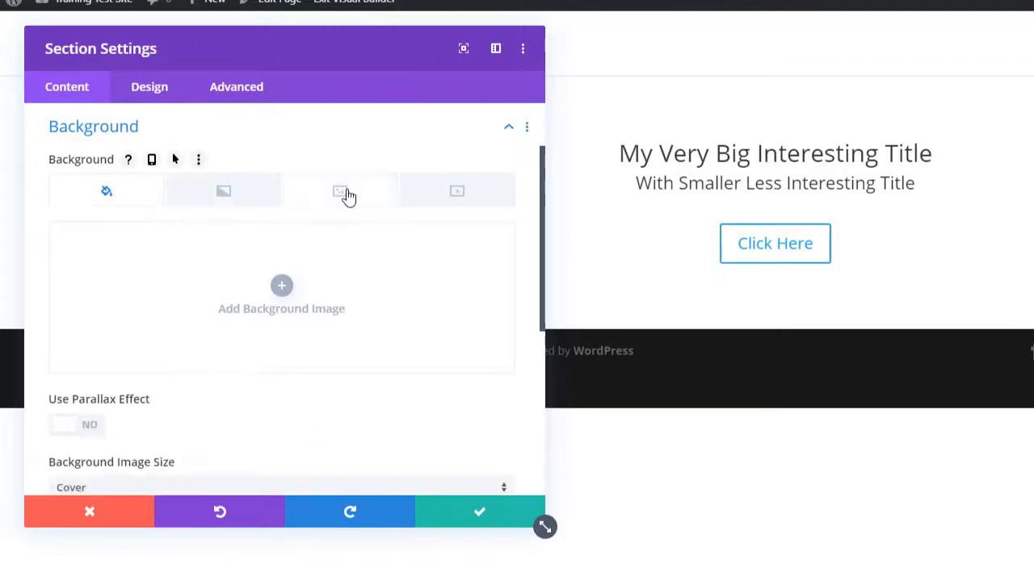
click(284, 288)
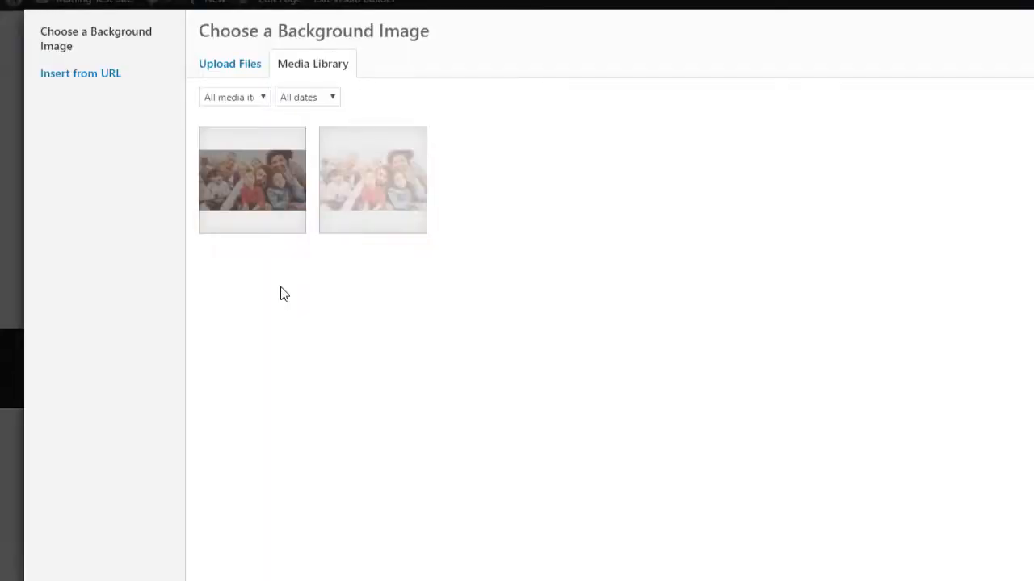
click(363, 193)
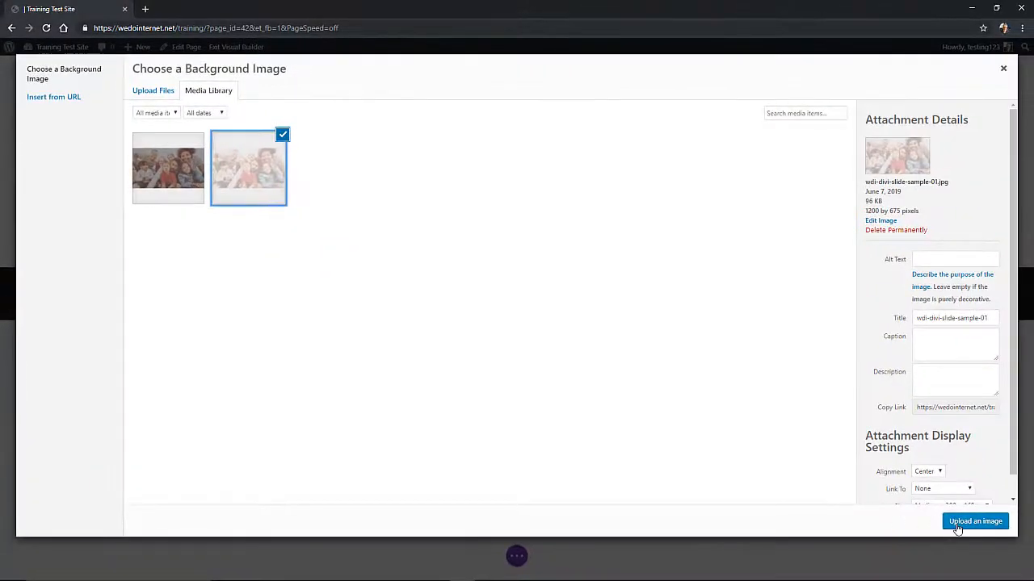
click(972, 522)
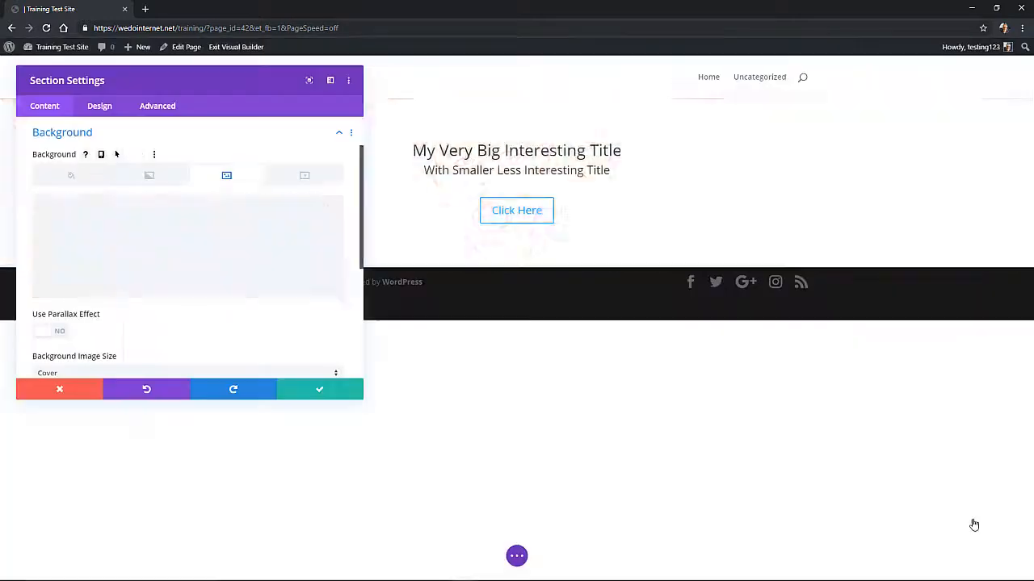
Step: Replace the section's background image with the darker wdi-divi-slide-sample-02.jpg and save the section settings
mouse_move(235, 238)
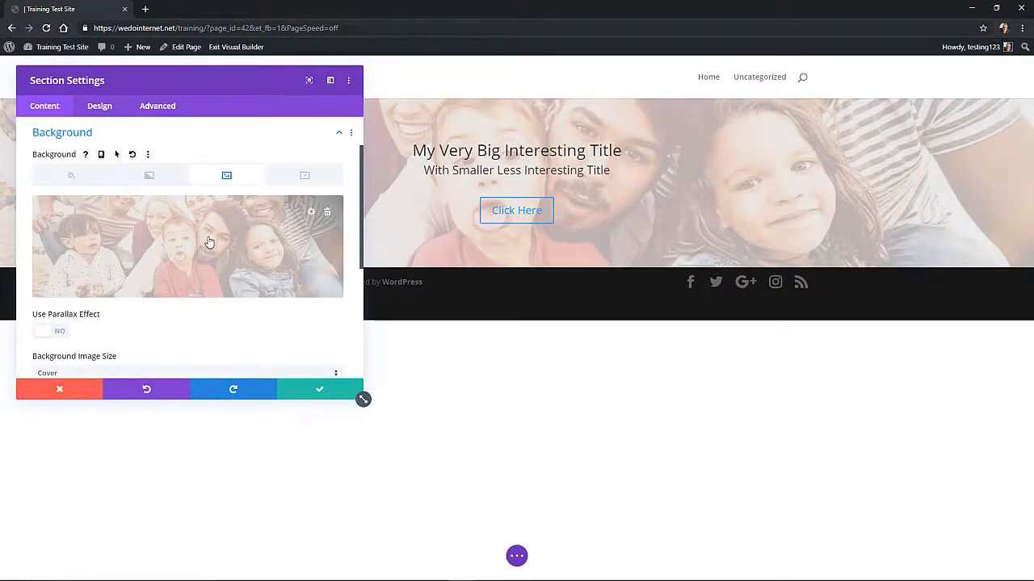
click(208, 242)
click(189, 188)
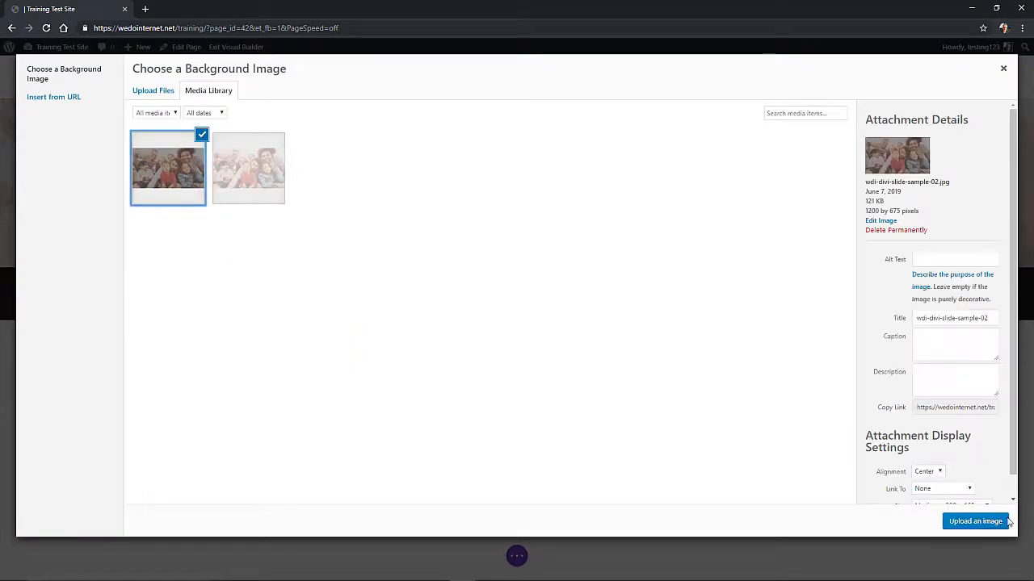
click(976, 522)
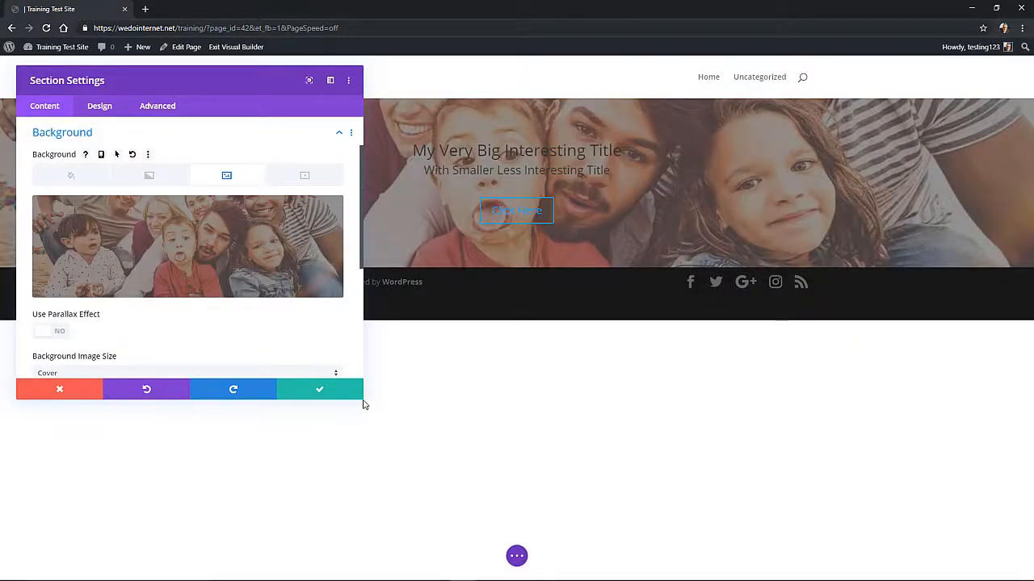
click(320, 392)
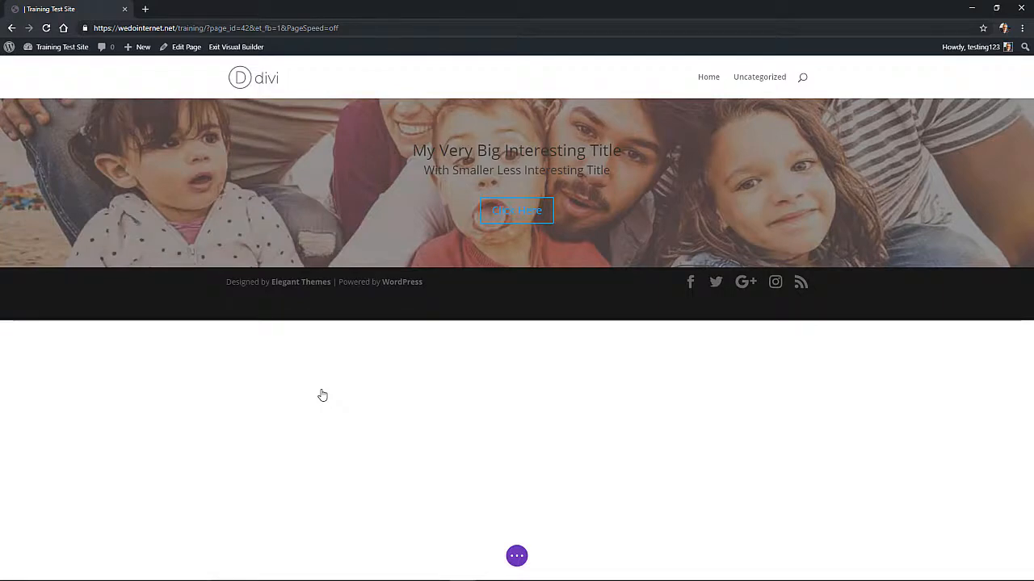
Step: Change the text colour of both title lines in the text module to white
mouse_move(496, 160)
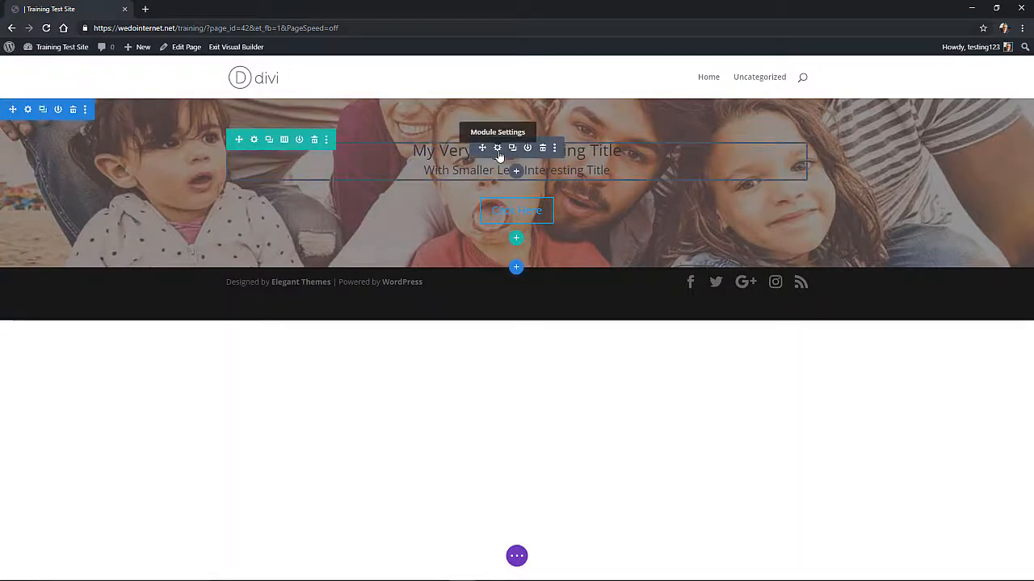
click(497, 150)
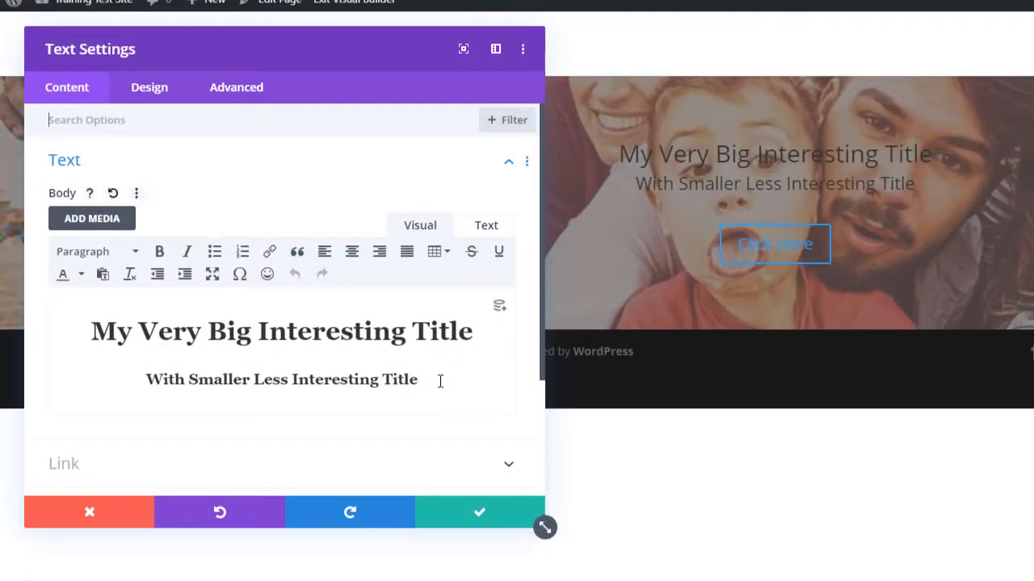
drag(440, 381, 88, 323)
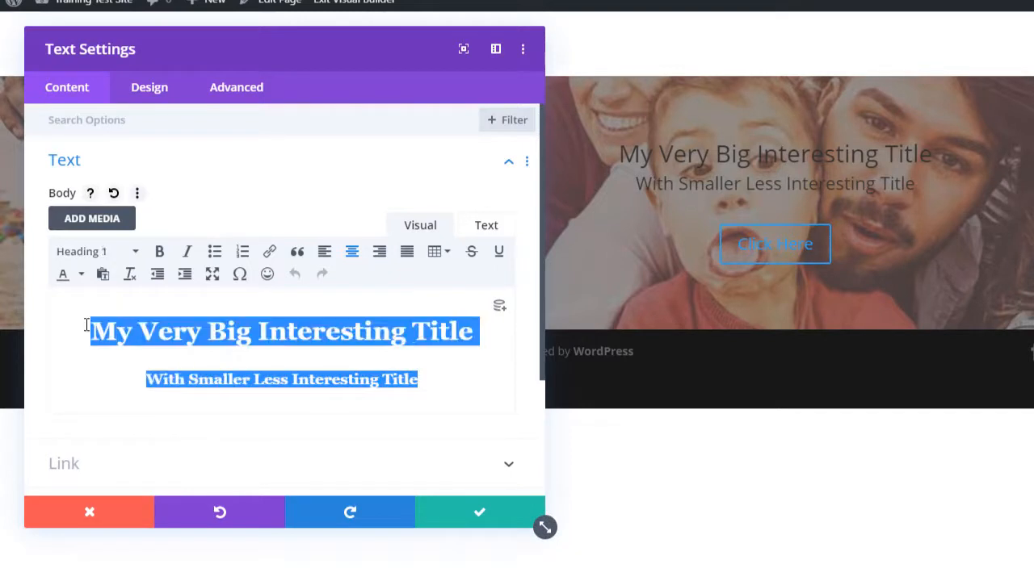
click(82, 275)
click(120, 350)
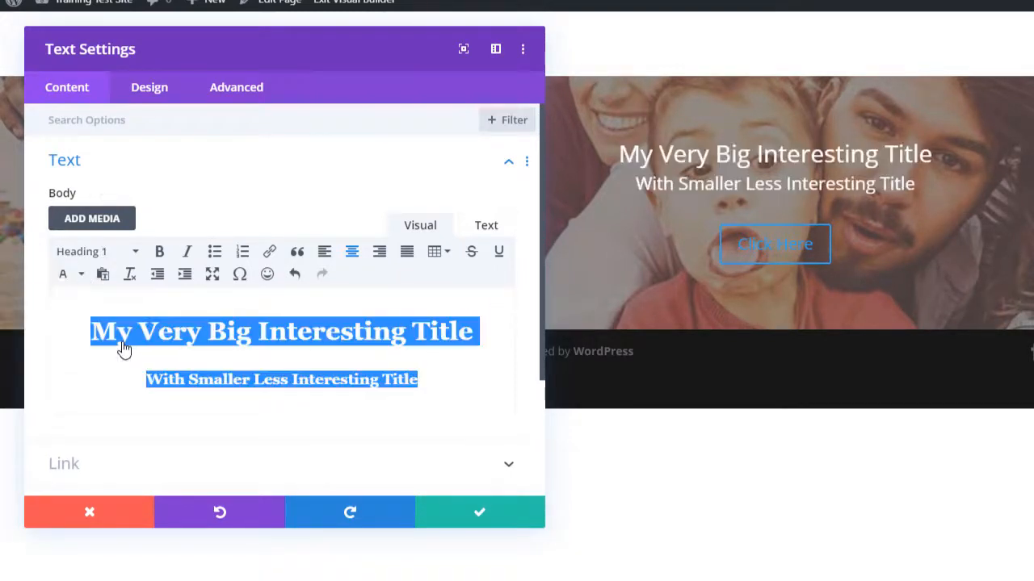
Step: Make the line "My Very Big Interesting Title" bold and save the text module
triple_click(357, 323)
click(159, 251)
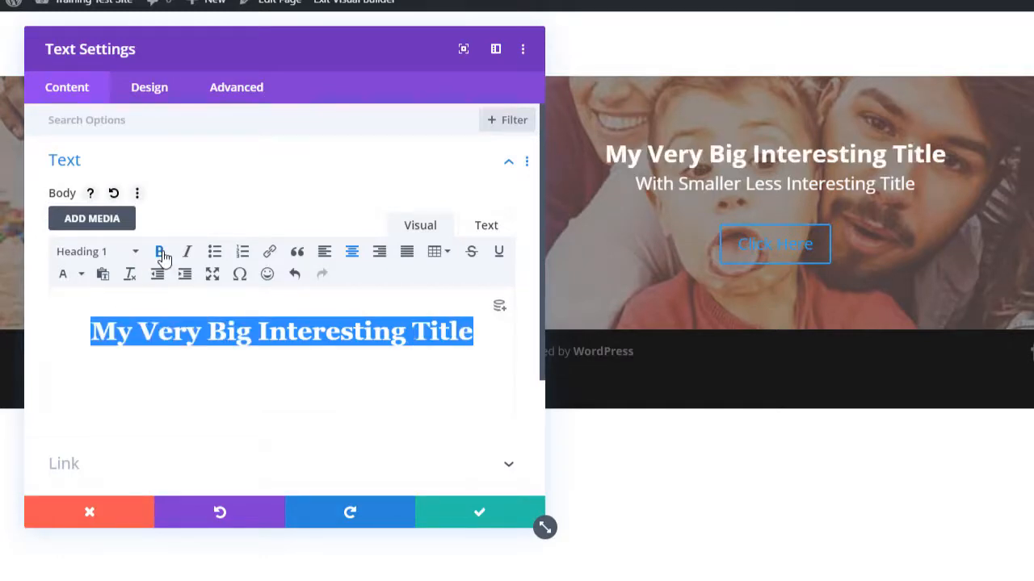
click(477, 515)
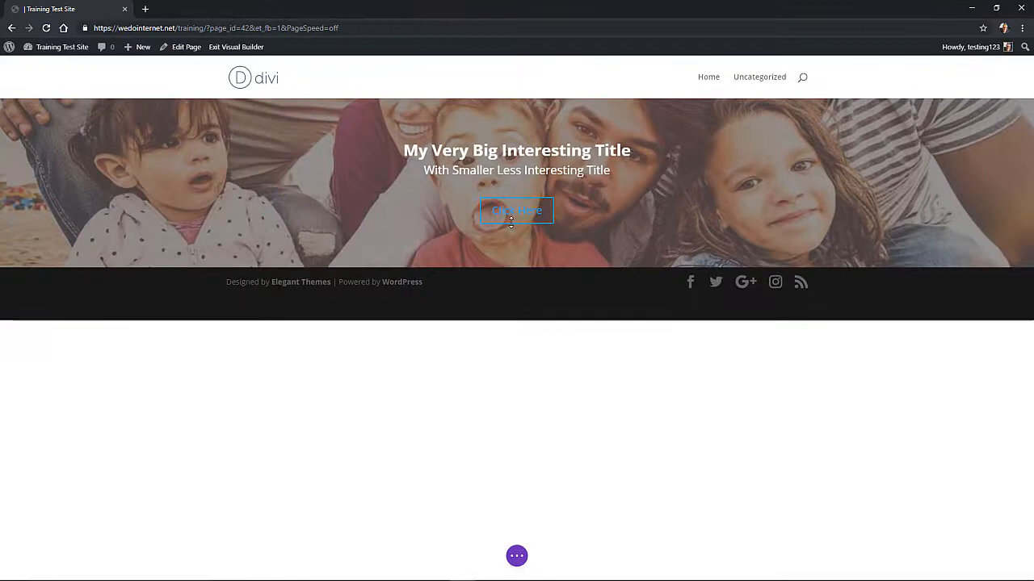
Step: Enable custom styles for the Click Here button, set its text colour to white and save the module
mouse_move(518, 213)
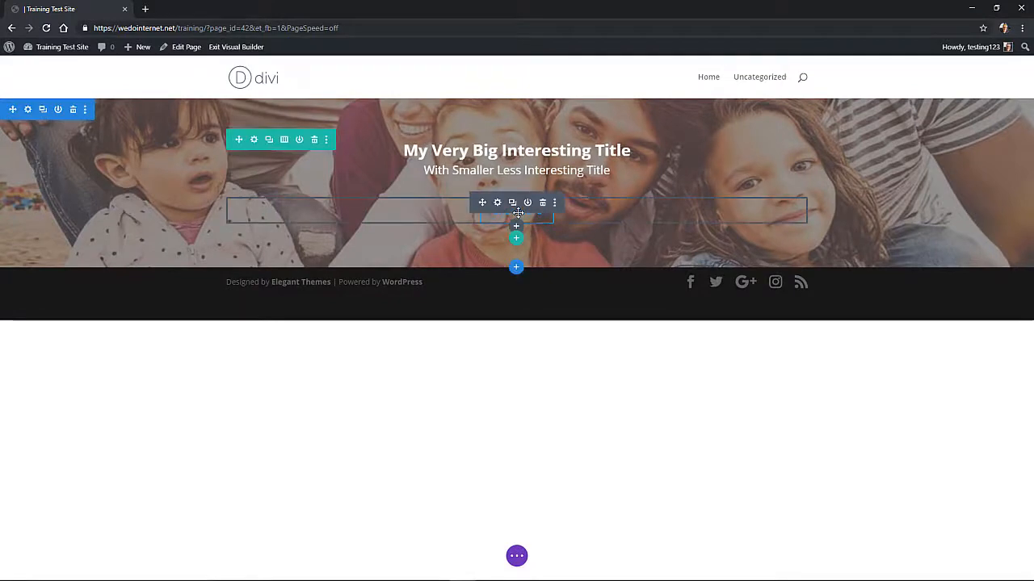
click(497, 202)
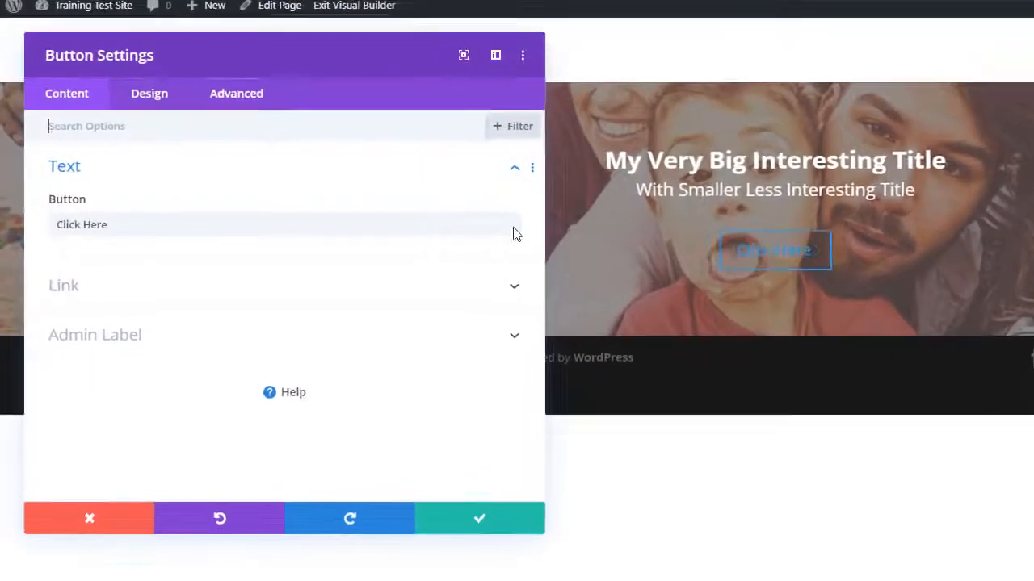
click(152, 102)
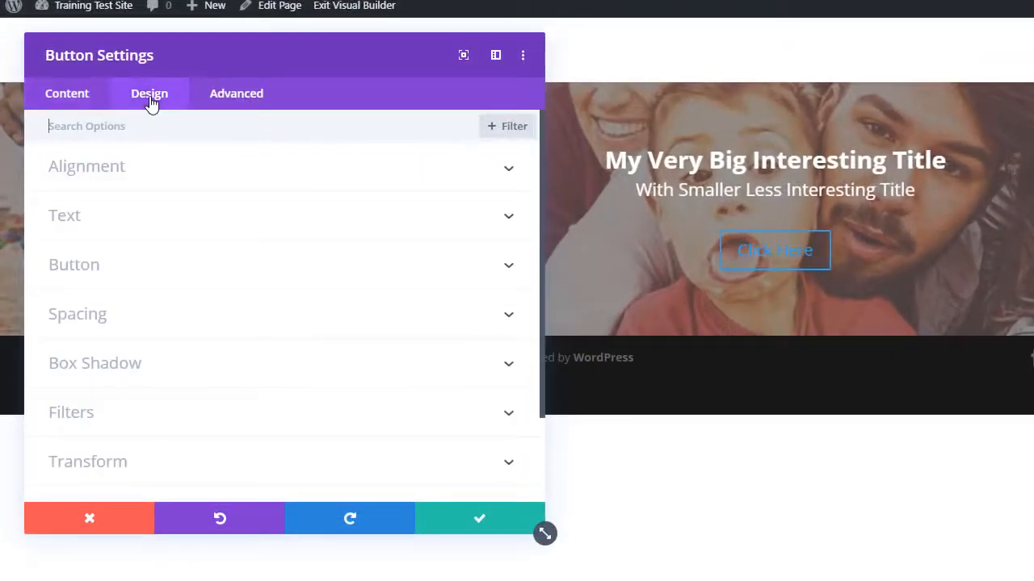
click(121, 269)
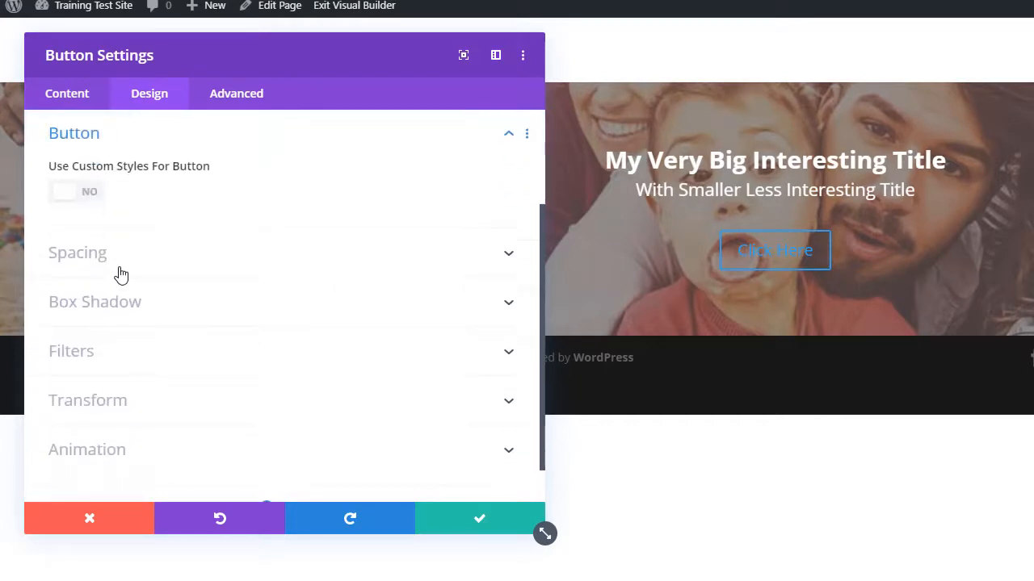
click(88, 199)
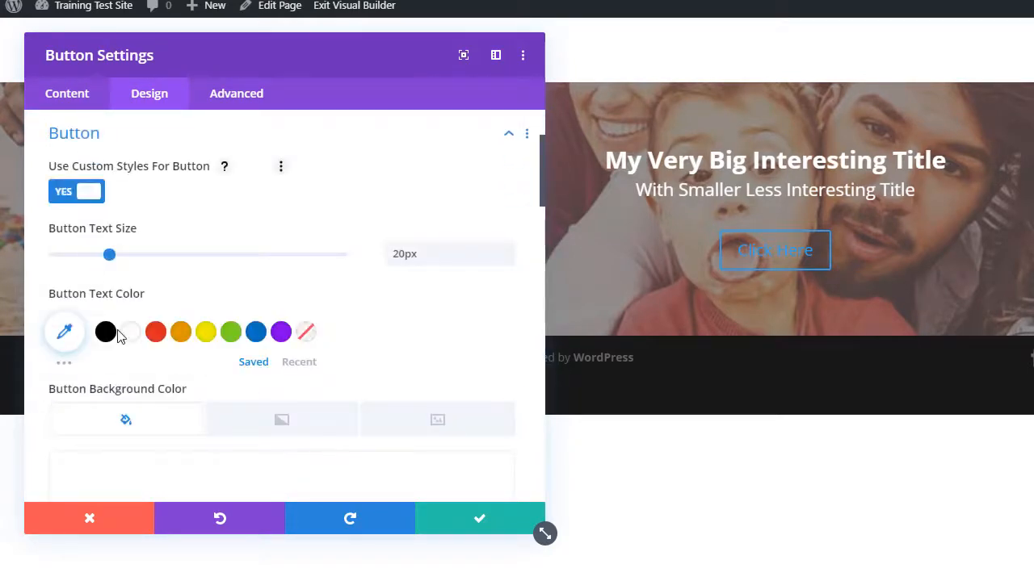
click(132, 333)
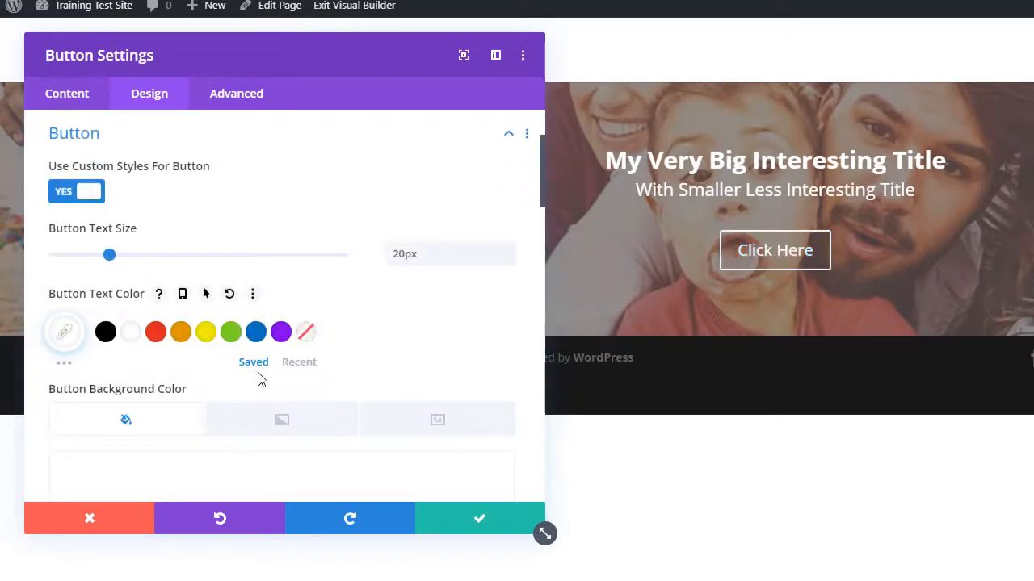
click(477, 525)
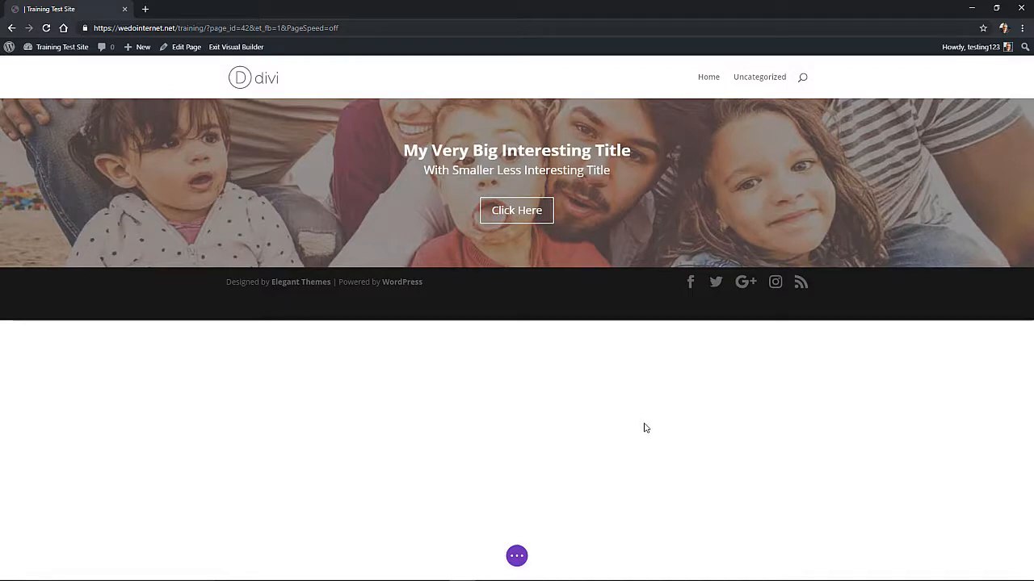
Step: Set the page title to "My Page" in the page settings and save the page as a draft
click(517, 557)
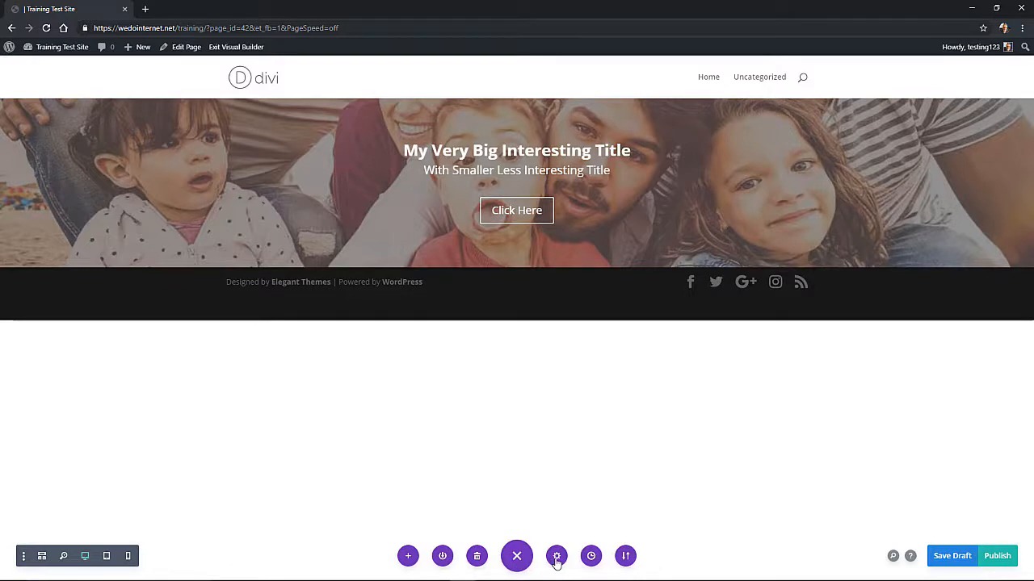
click(557, 558)
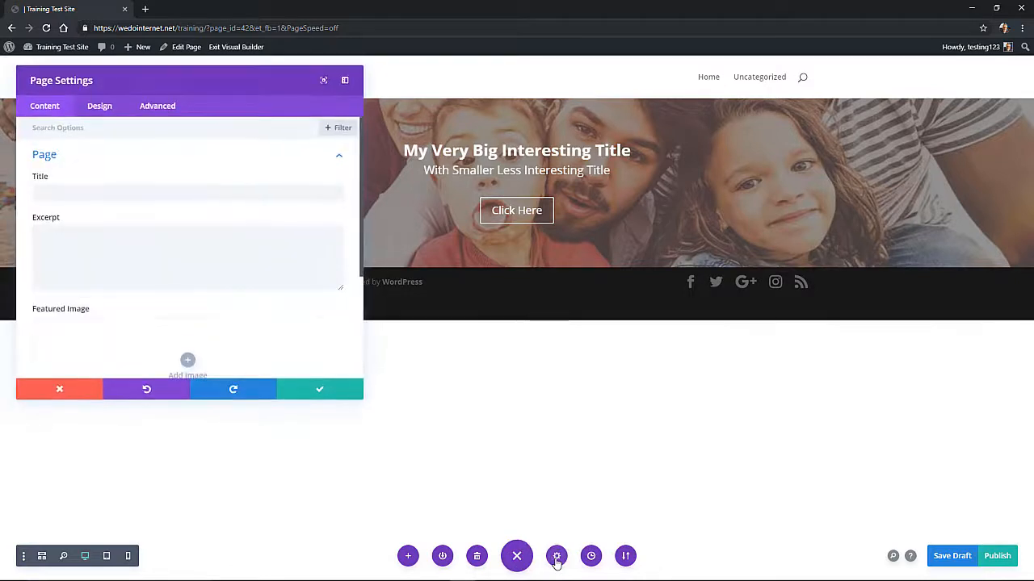
click(207, 187)
text(My Page)
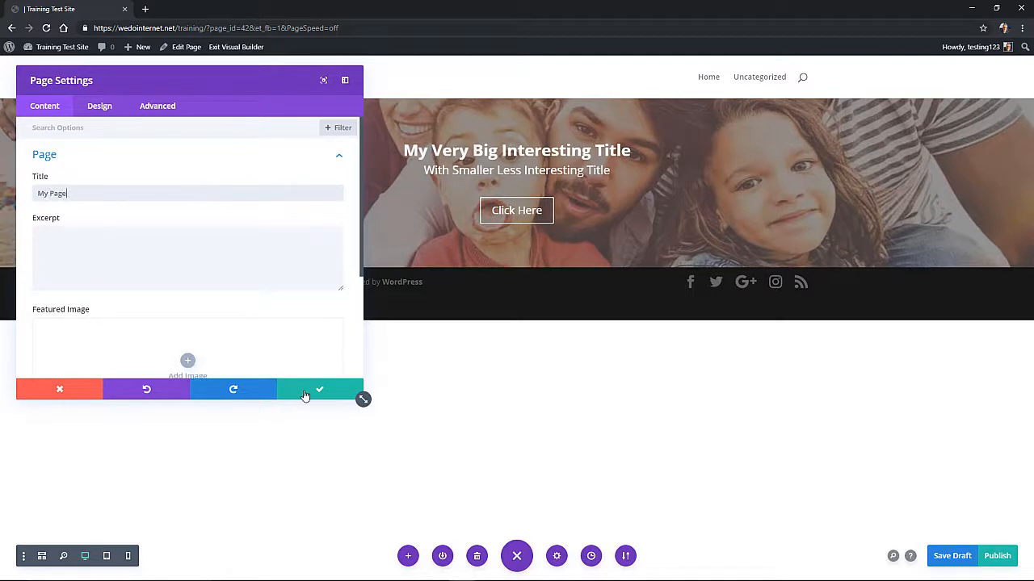
click(304, 395)
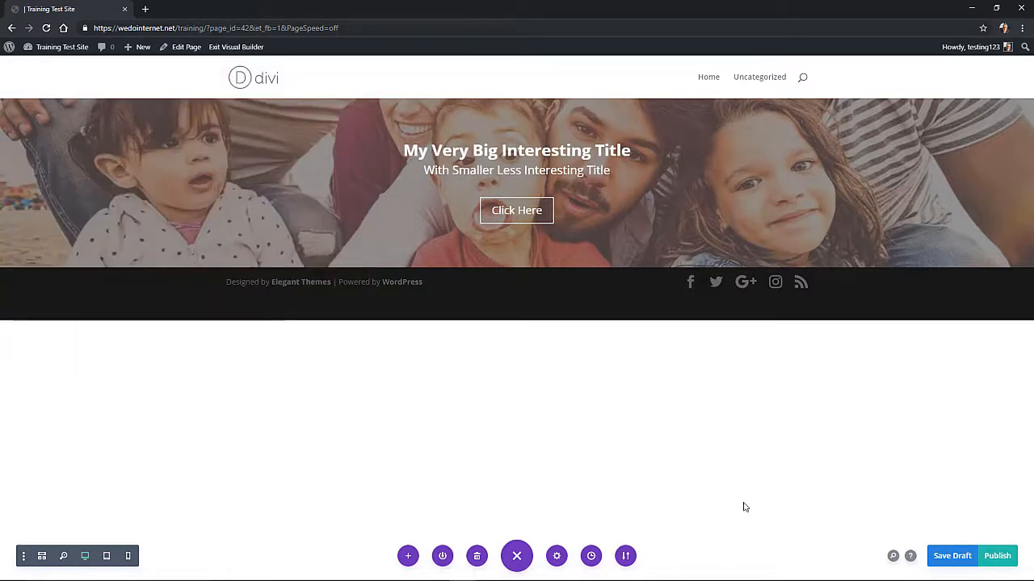
click(945, 556)
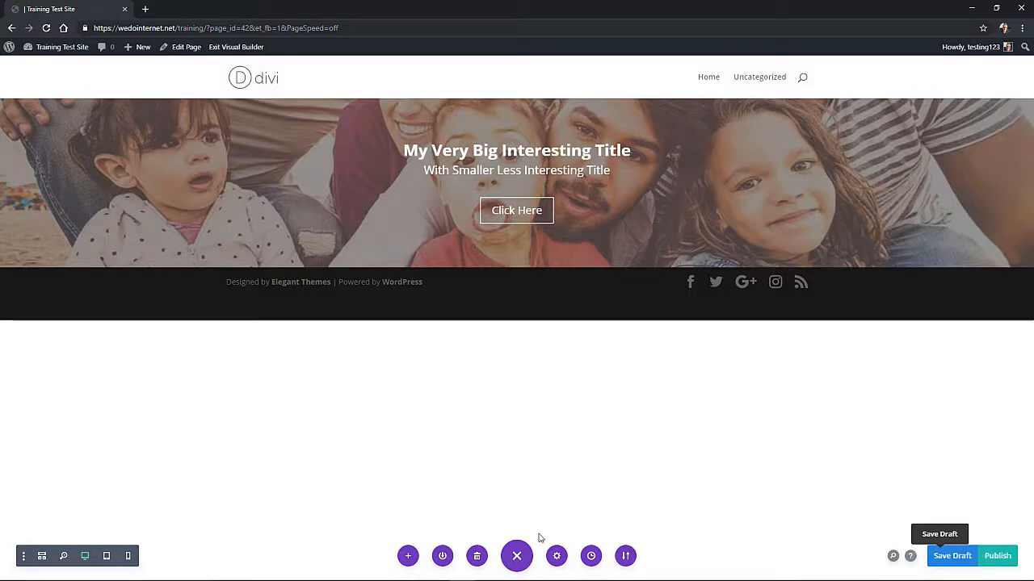
click(519, 556)
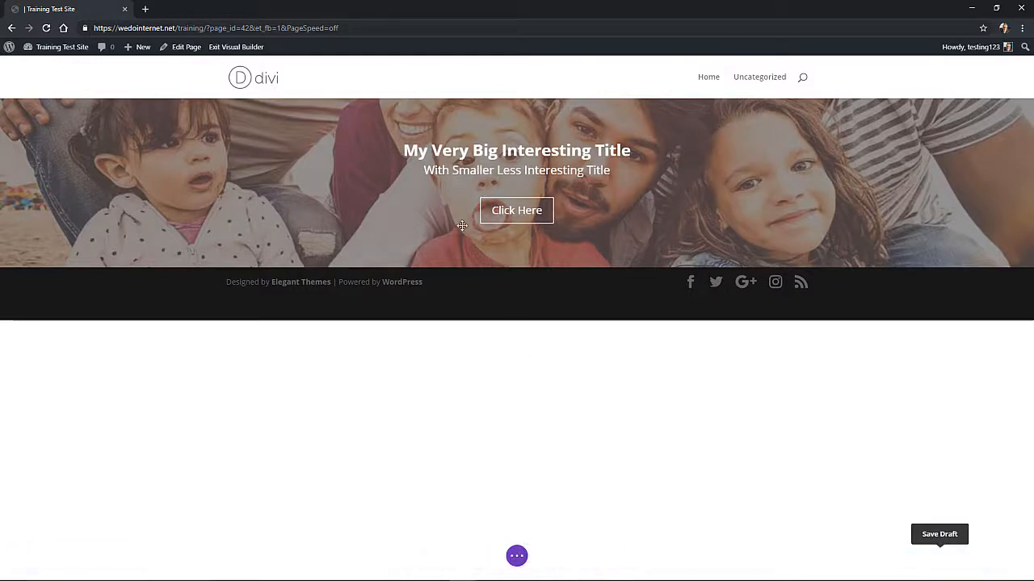
Step: Set the section's padding to 65px top and 60px bottom, apply the section settings and save the page draft
mouse_move(25, 113)
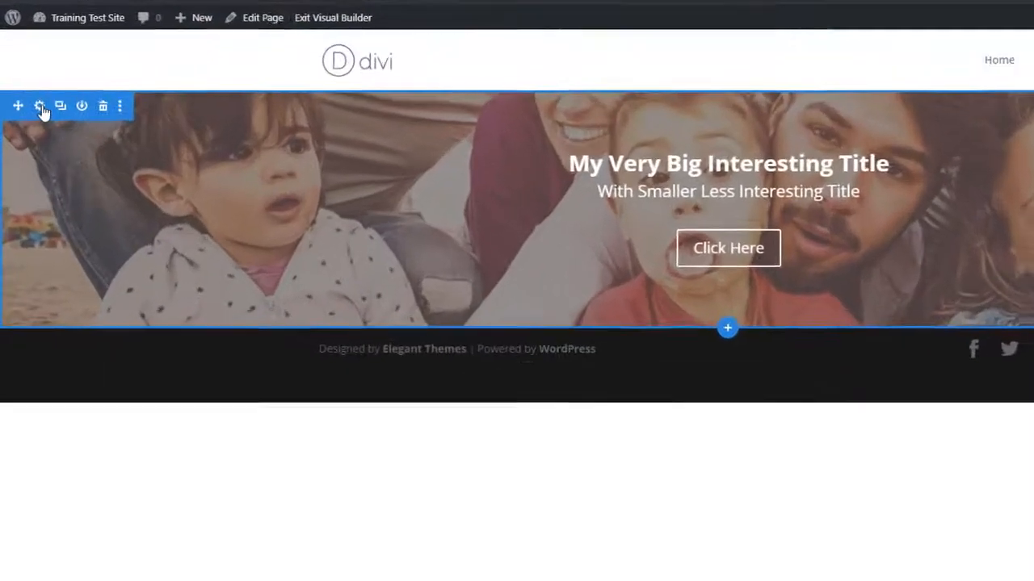
click(27, 111)
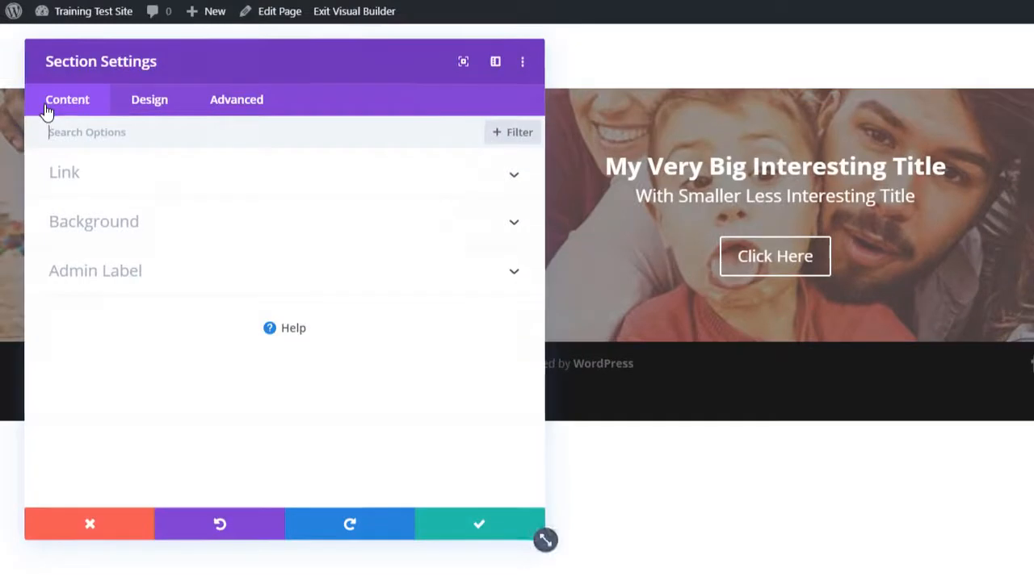
click(137, 105)
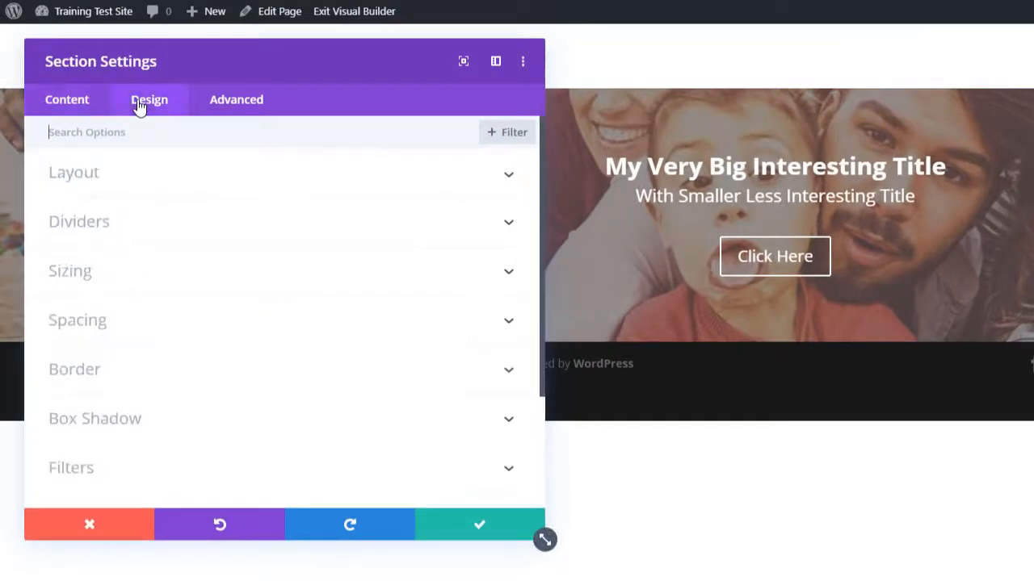
click(125, 317)
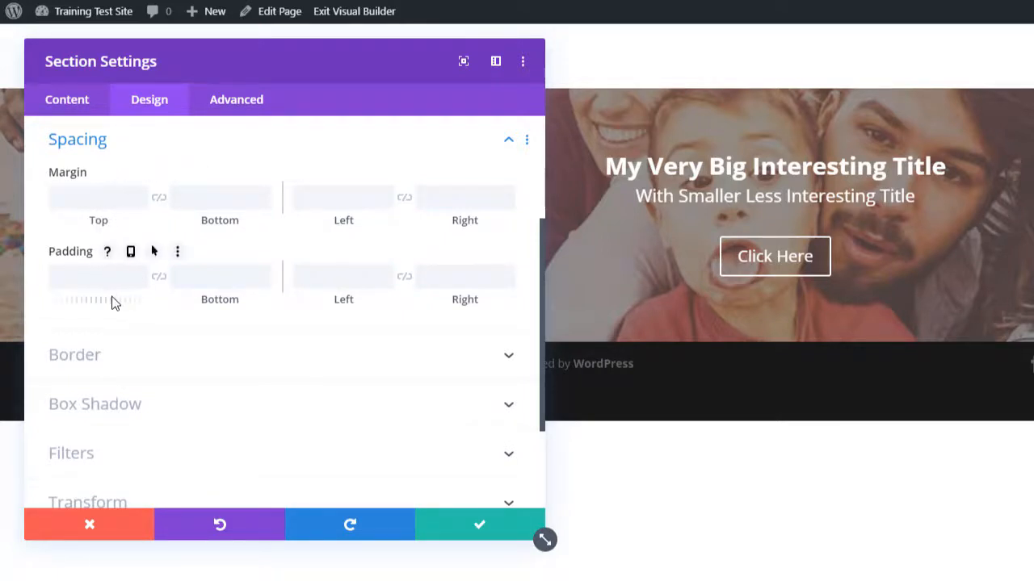
drag(113, 300, 274, 302)
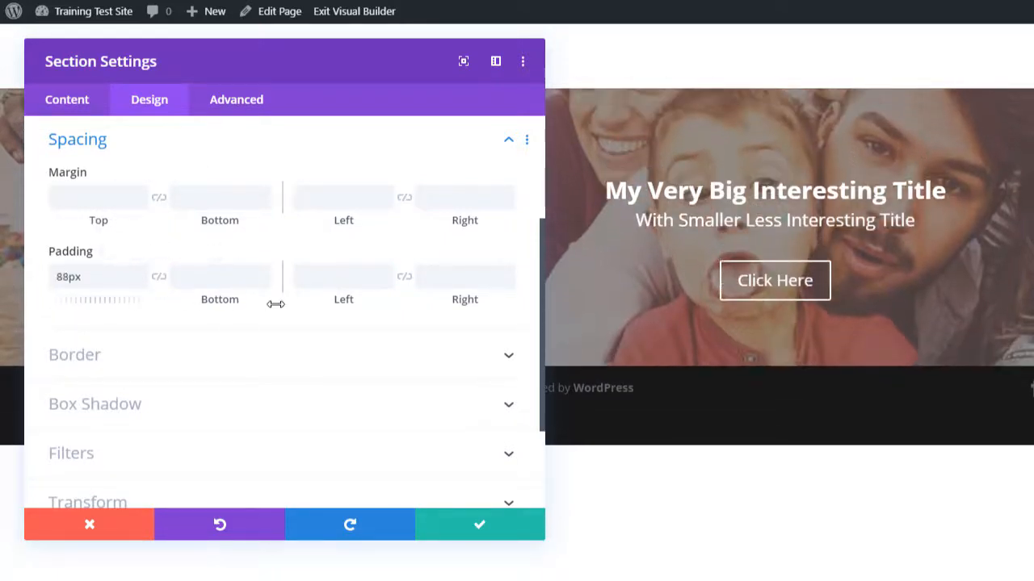
drag(147, 302, 125, 300)
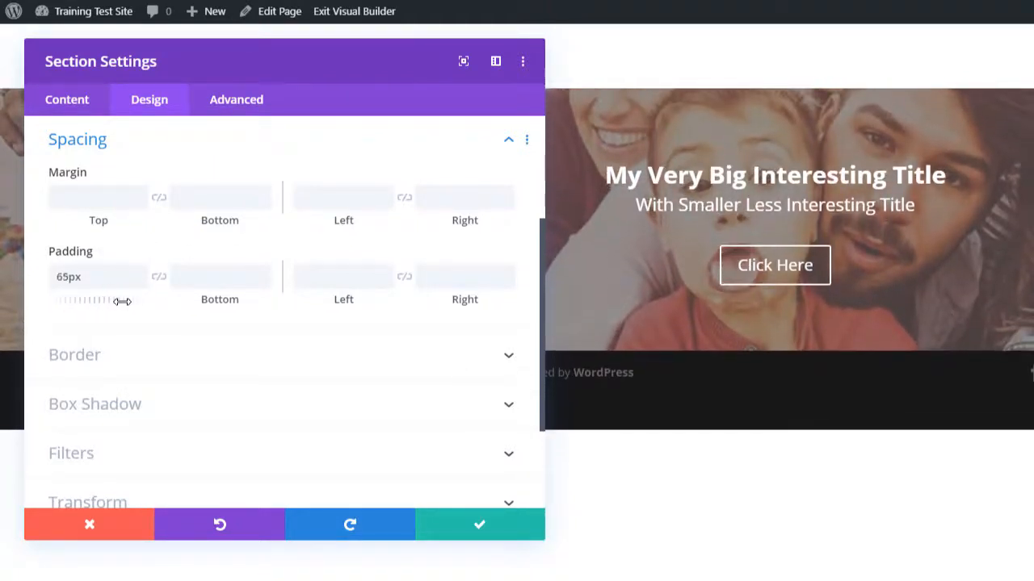
drag(240, 301, 298, 298)
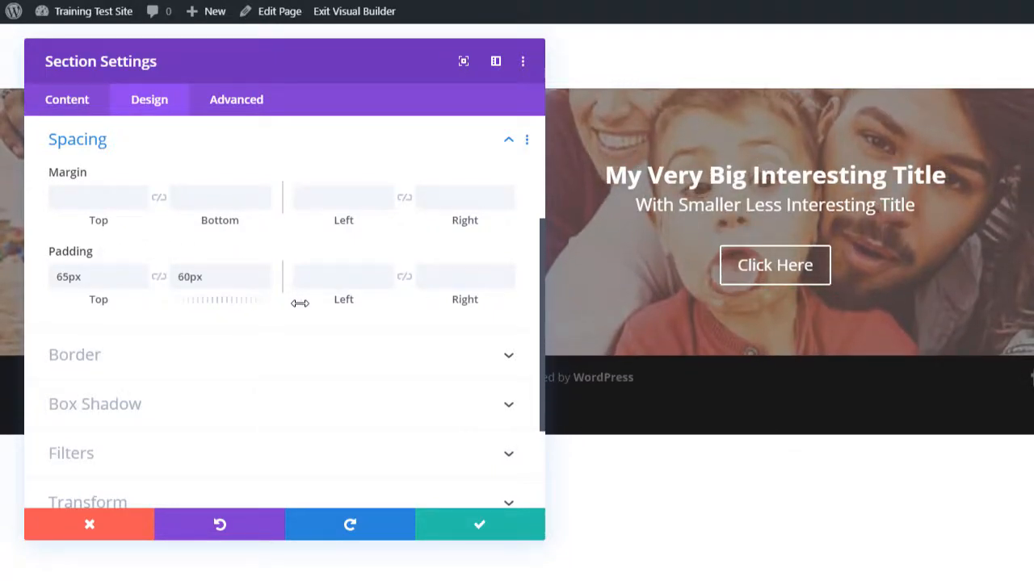
click(466, 529)
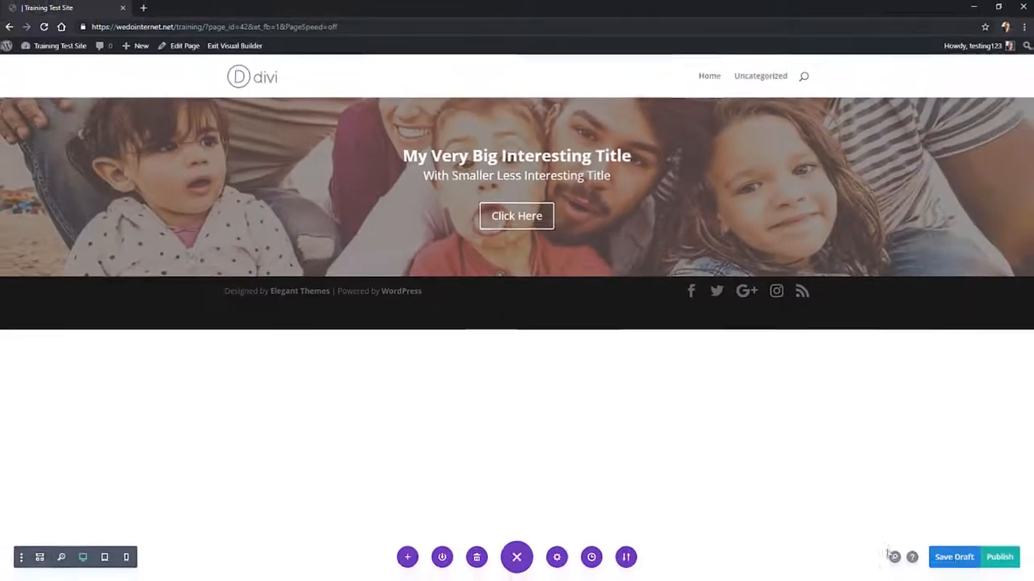
click(960, 559)
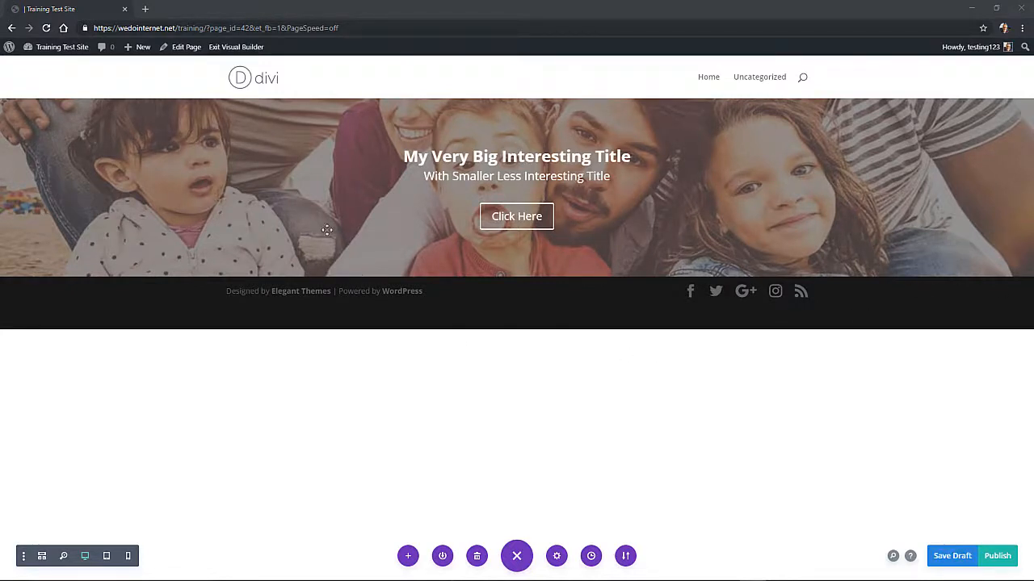
Step: Add custom CSS to the section's main element: "min-height: 100vh; display: flex; flex-direction: column;", apply it and save the page draft
click(27, 111)
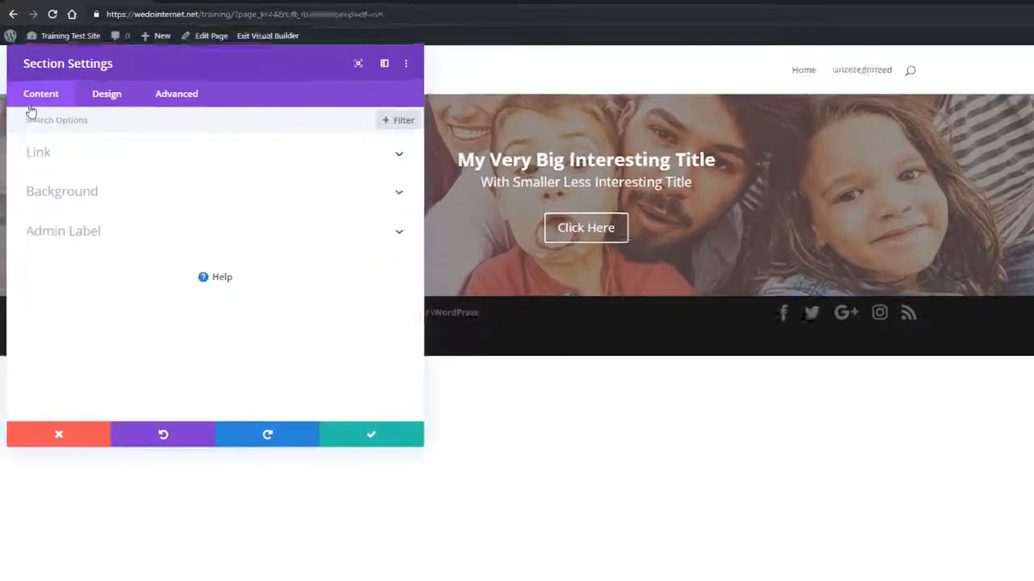
click(179, 94)
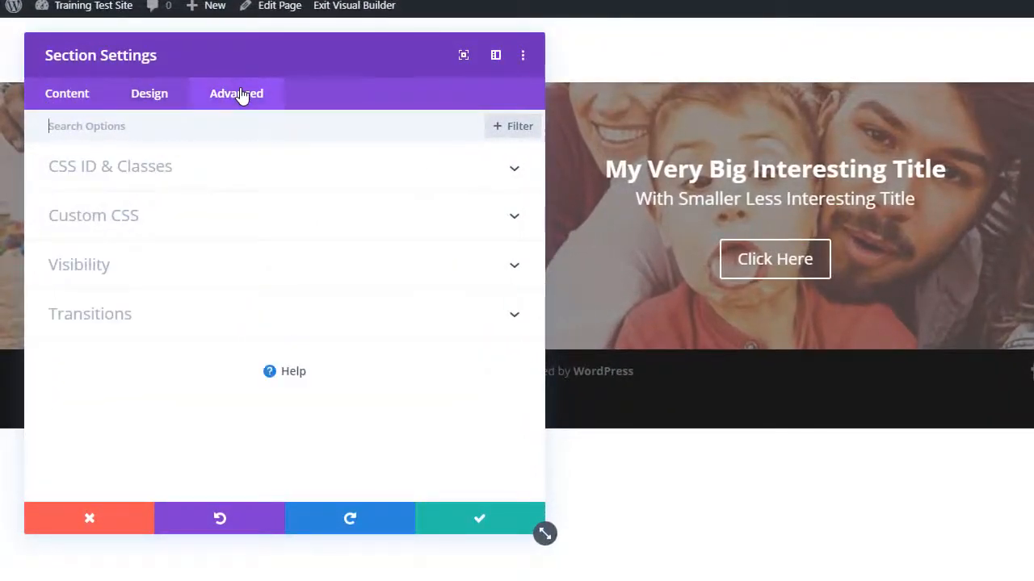
click(132, 223)
click(115, 353)
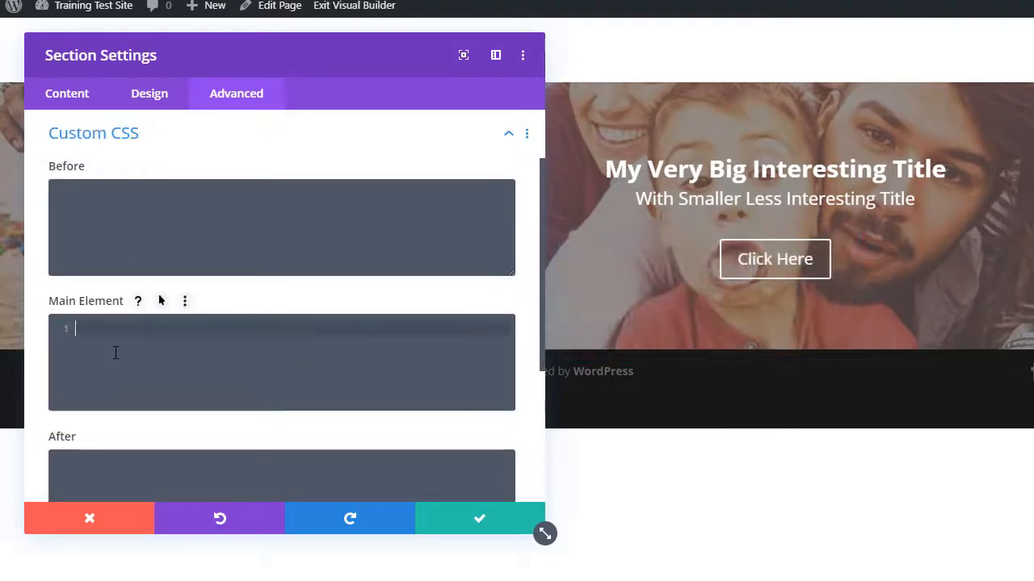
text(min-height: 100vh; display: flex; flex-direction: column;)
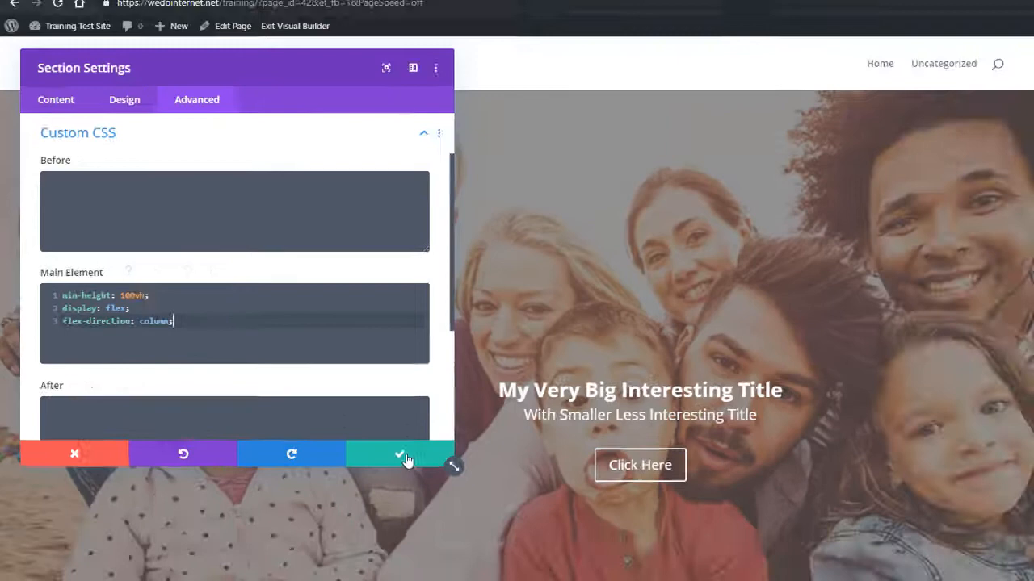
click(406, 459)
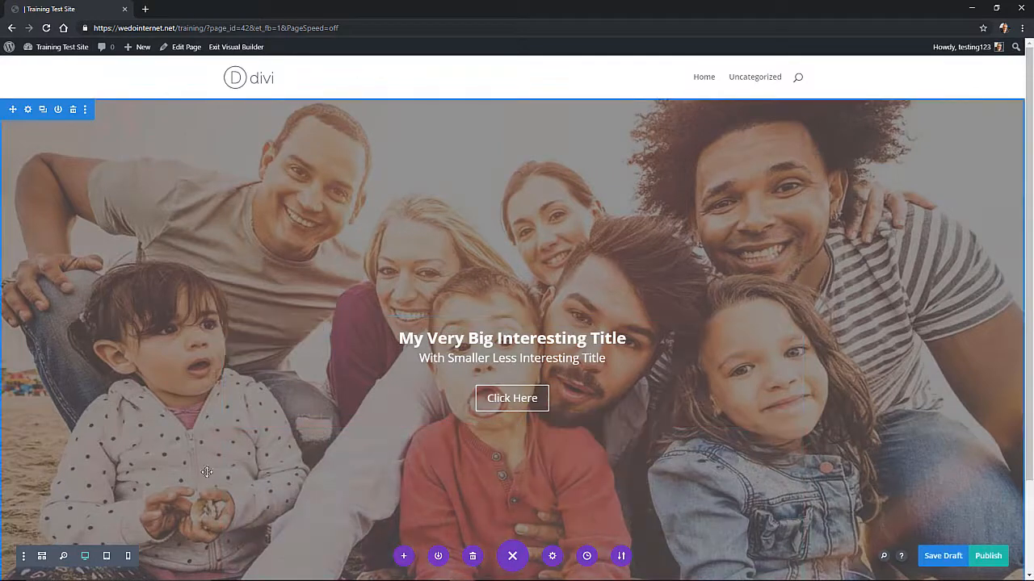
click(964, 560)
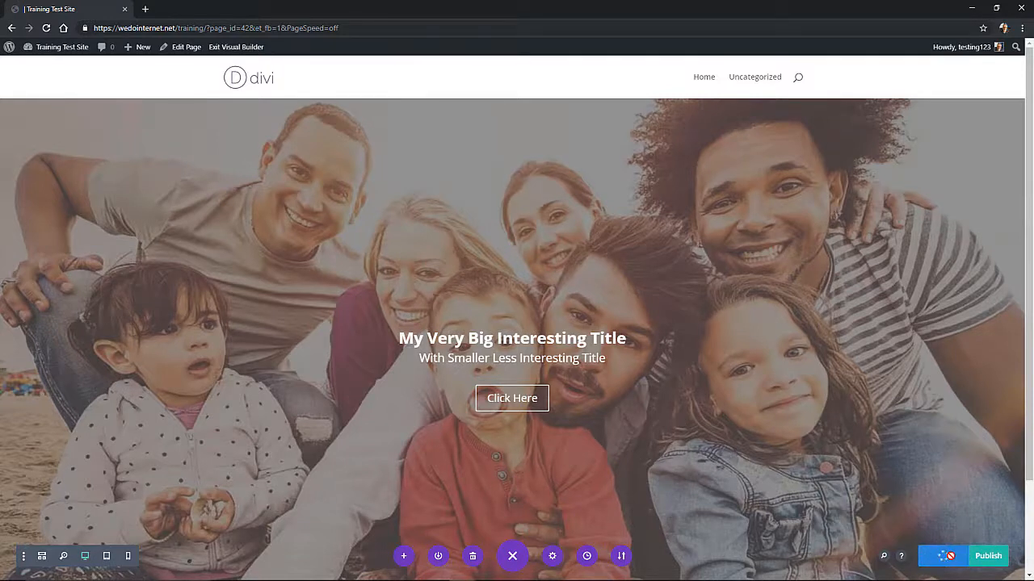